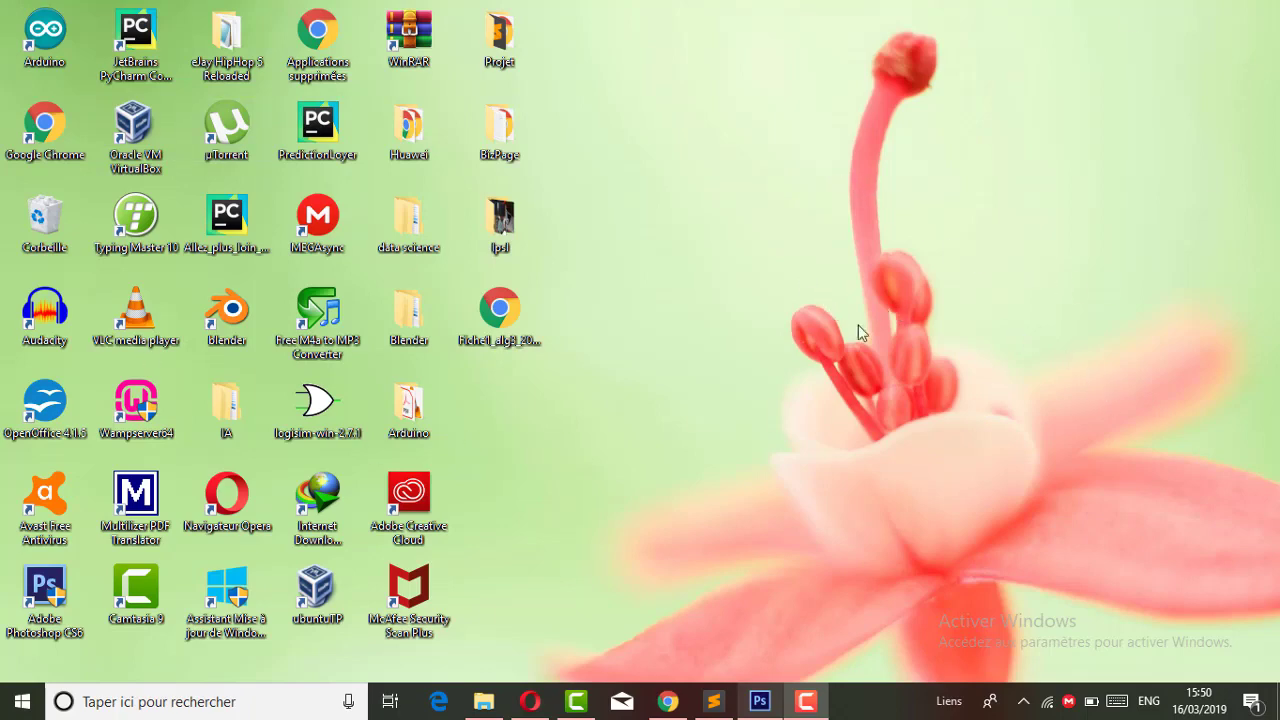
- Switch to Photoshop and open the image 27095401-lumière-fond-rose
{"action": "left_click", "coordinate": [764, 700]}
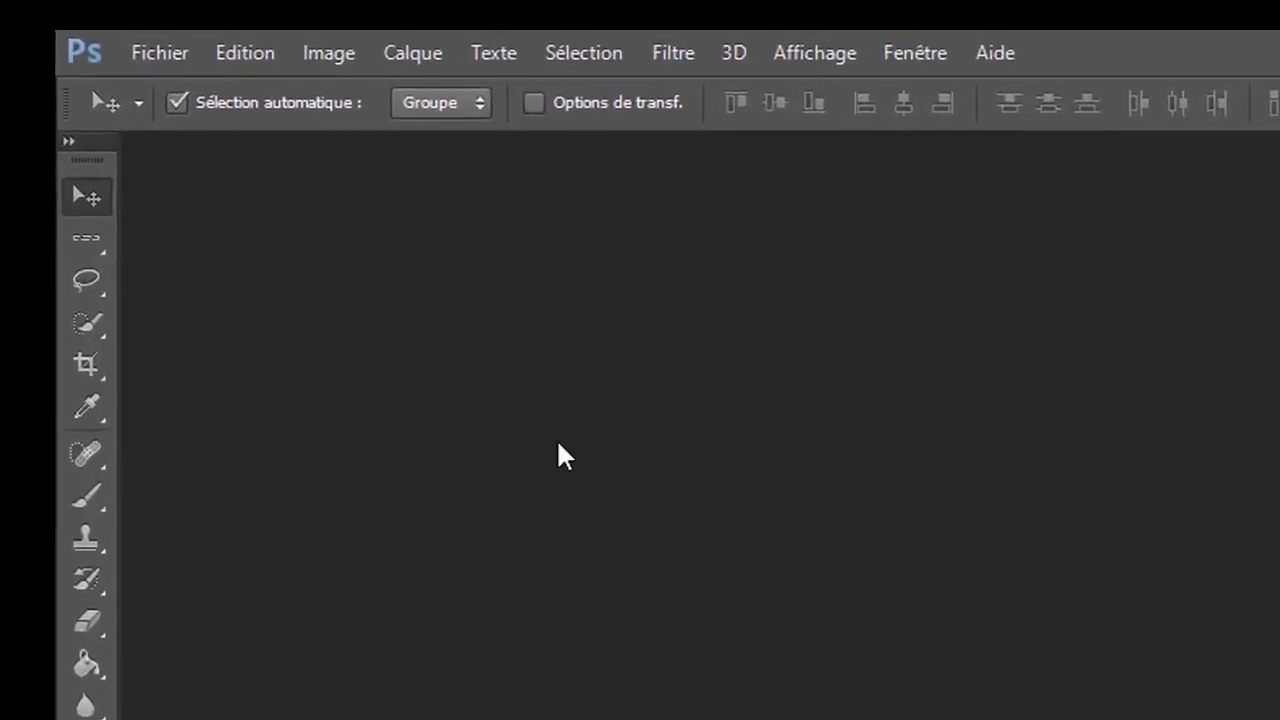
{"action": "left_click", "coordinate": [163, 47]}
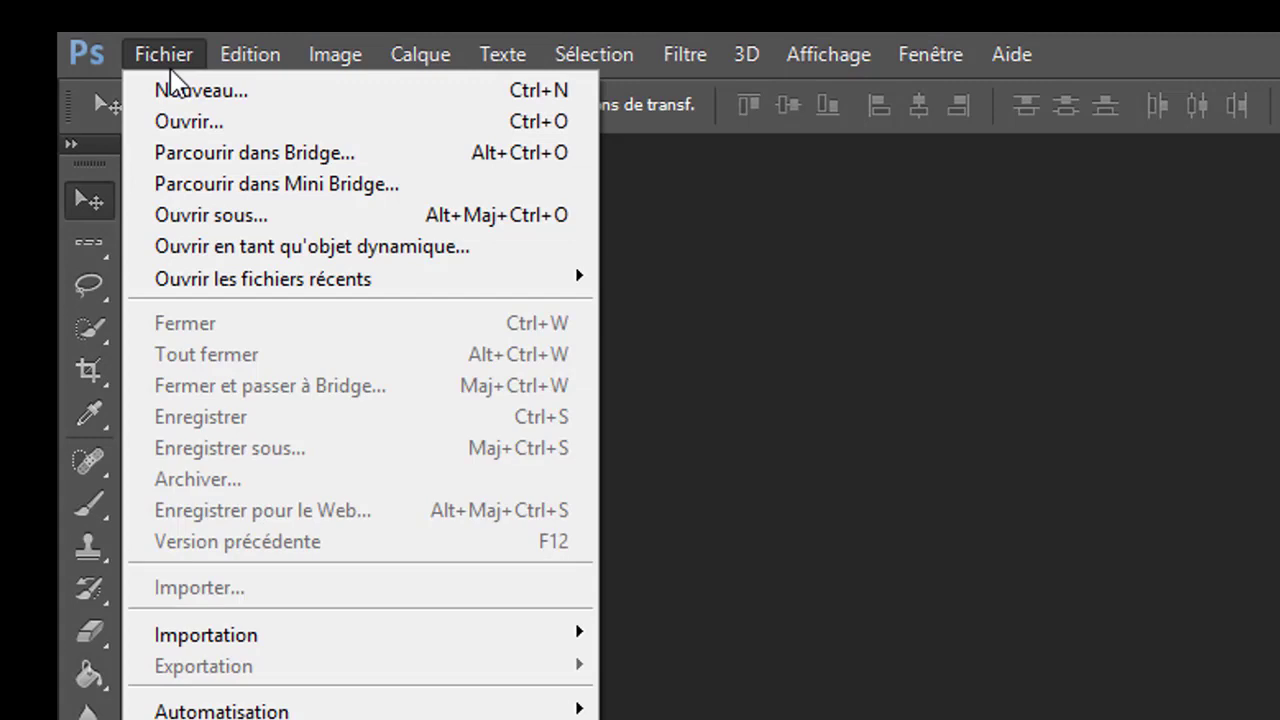
{"action": "left_click", "coordinate": [192, 121]}
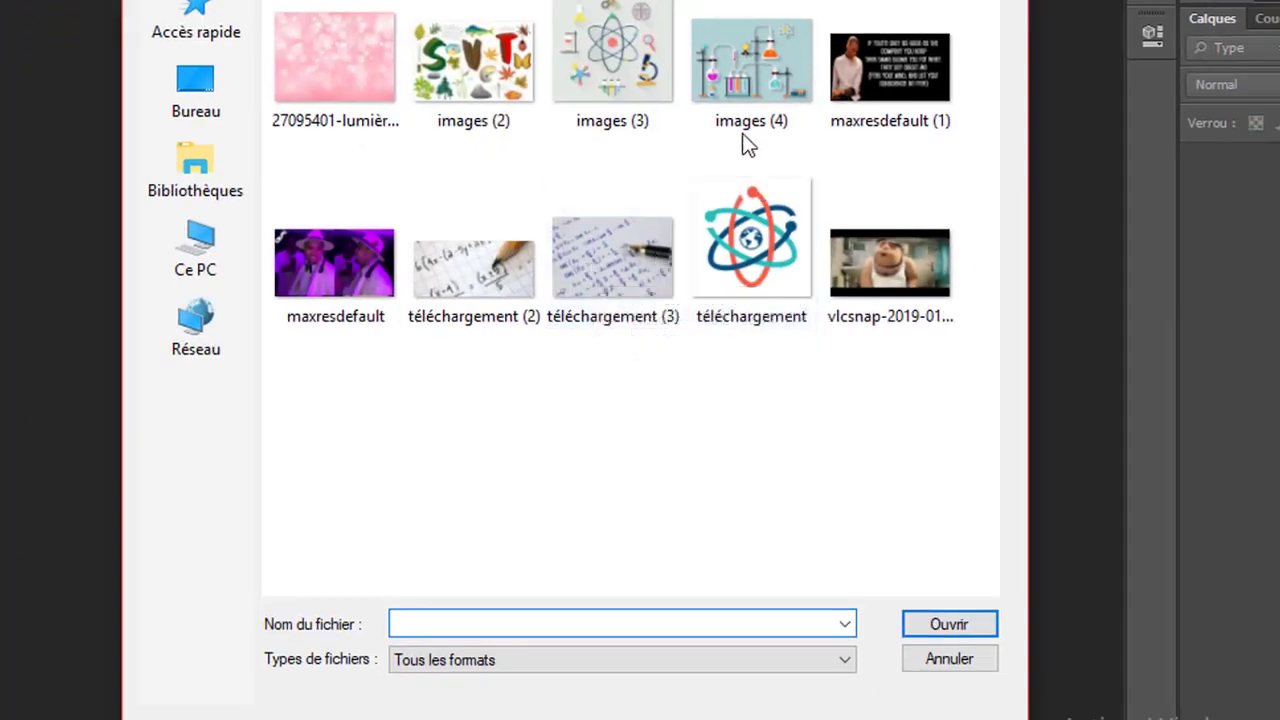
{"action": "left_click", "coordinate": [306, 42]}
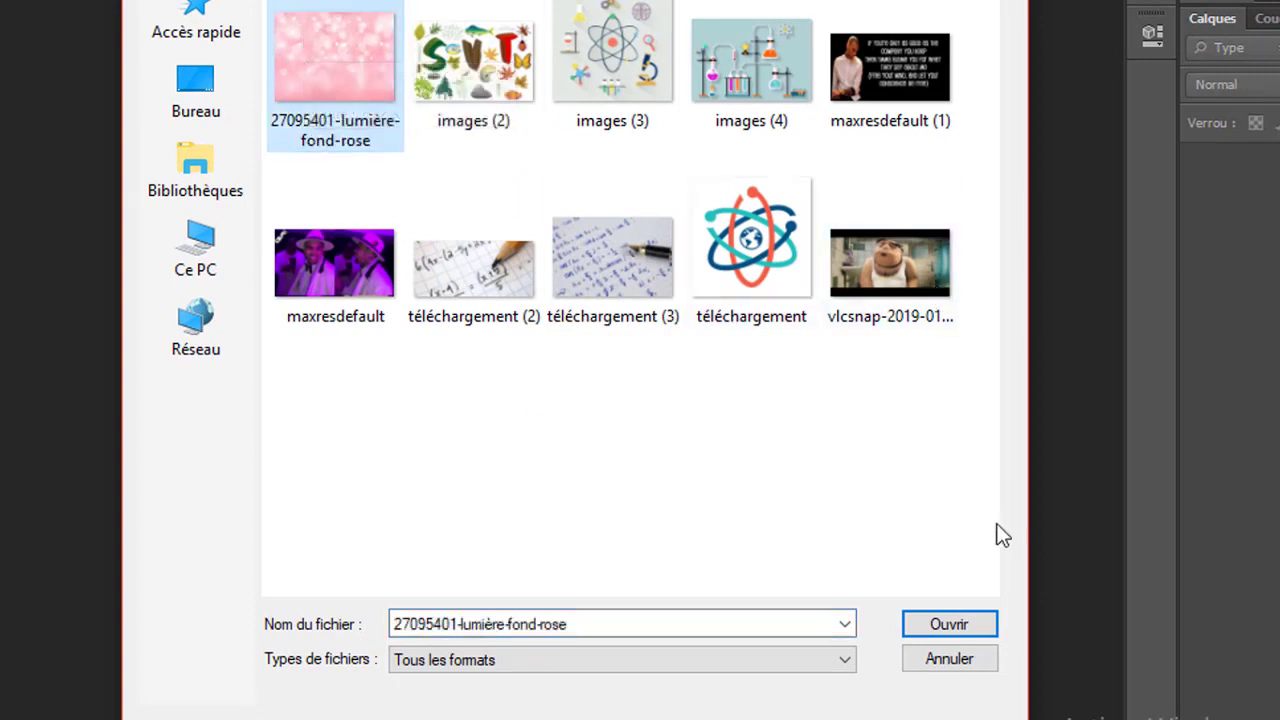
{"action": "left_click", "coordinate": [963, 618]}
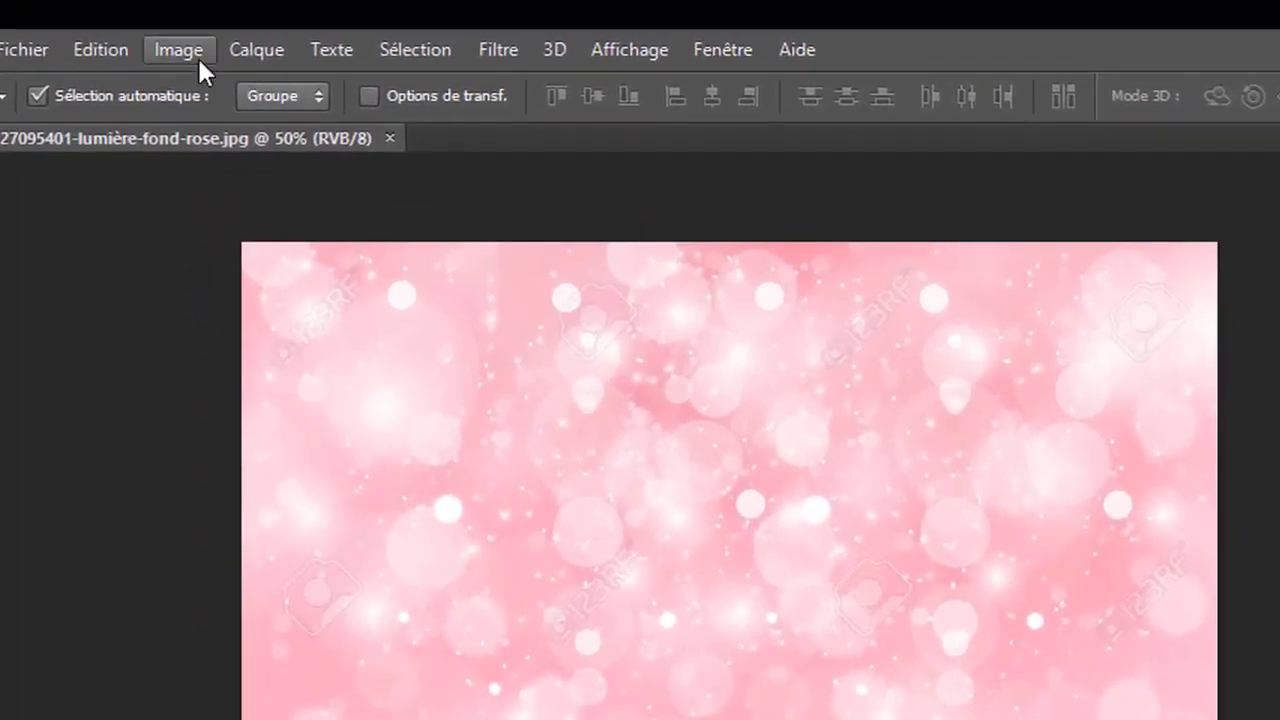
- Resize the pink background image to a width of 300 pixels with its proportions kept
{"action": "left_click", "coordinate": [197, 55]}
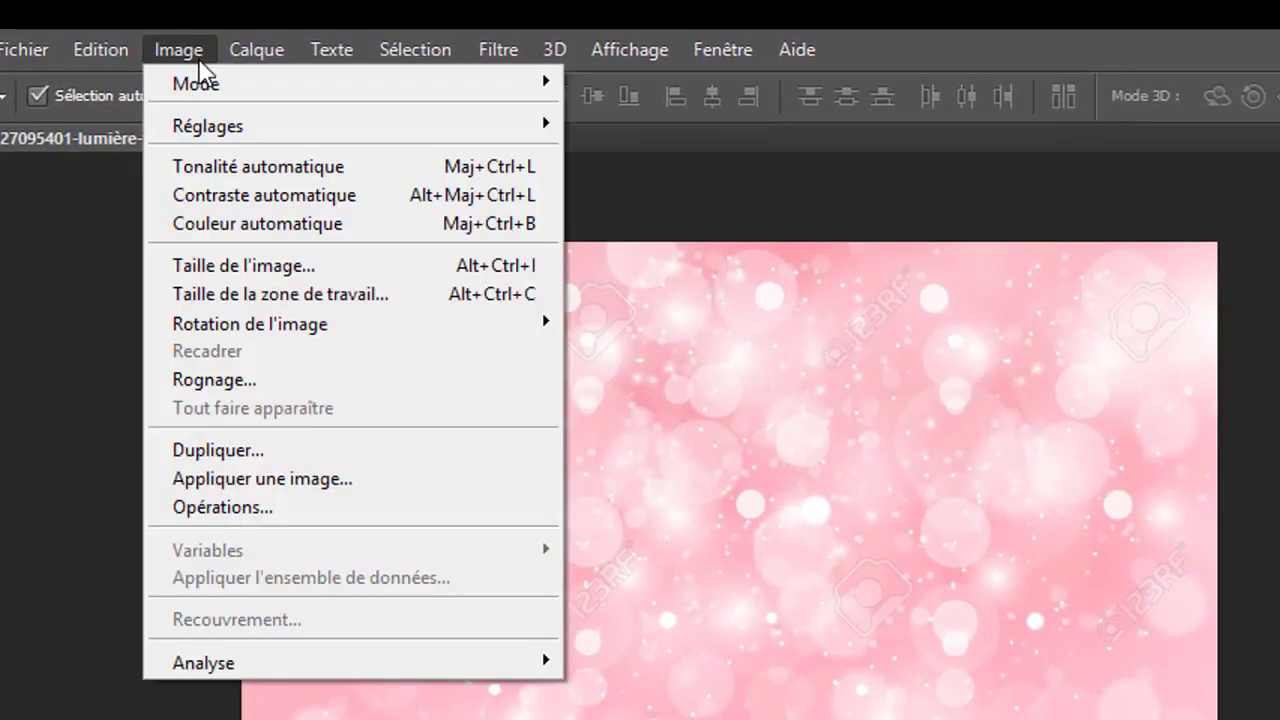
{"action": "left_click", "coordinate": [262, 278]}
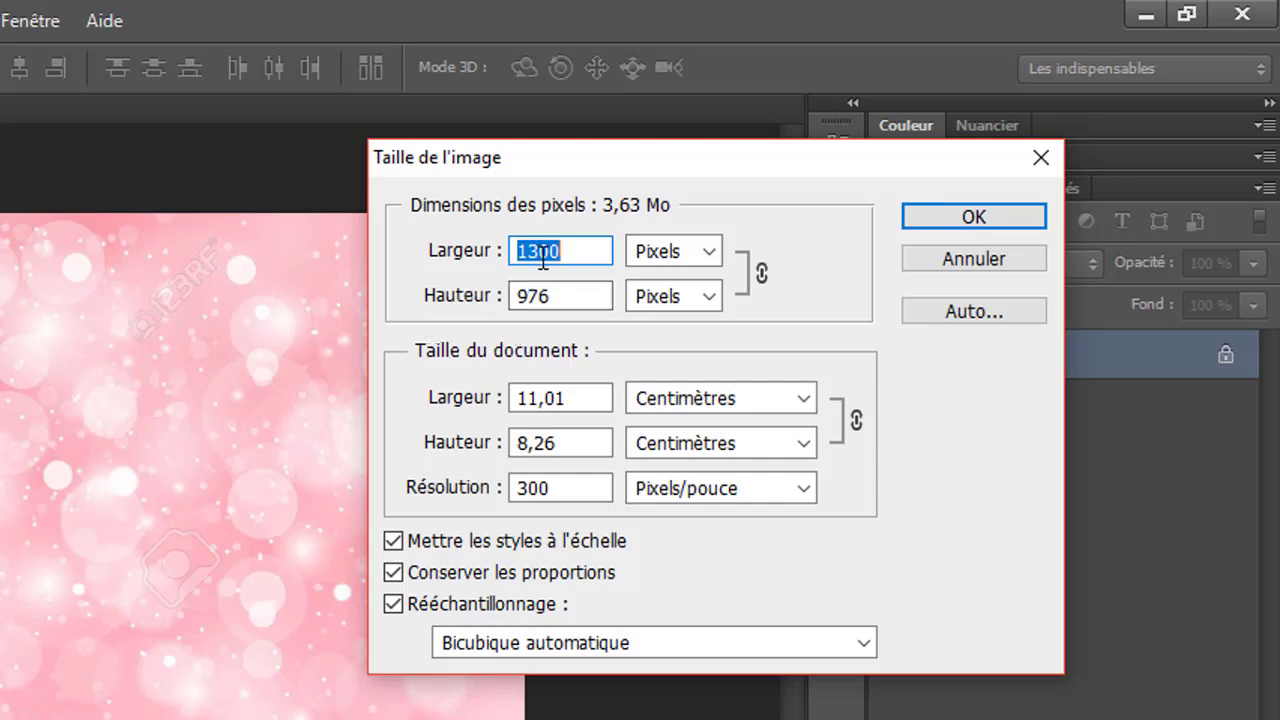
{"action": "type", "text": "300"}
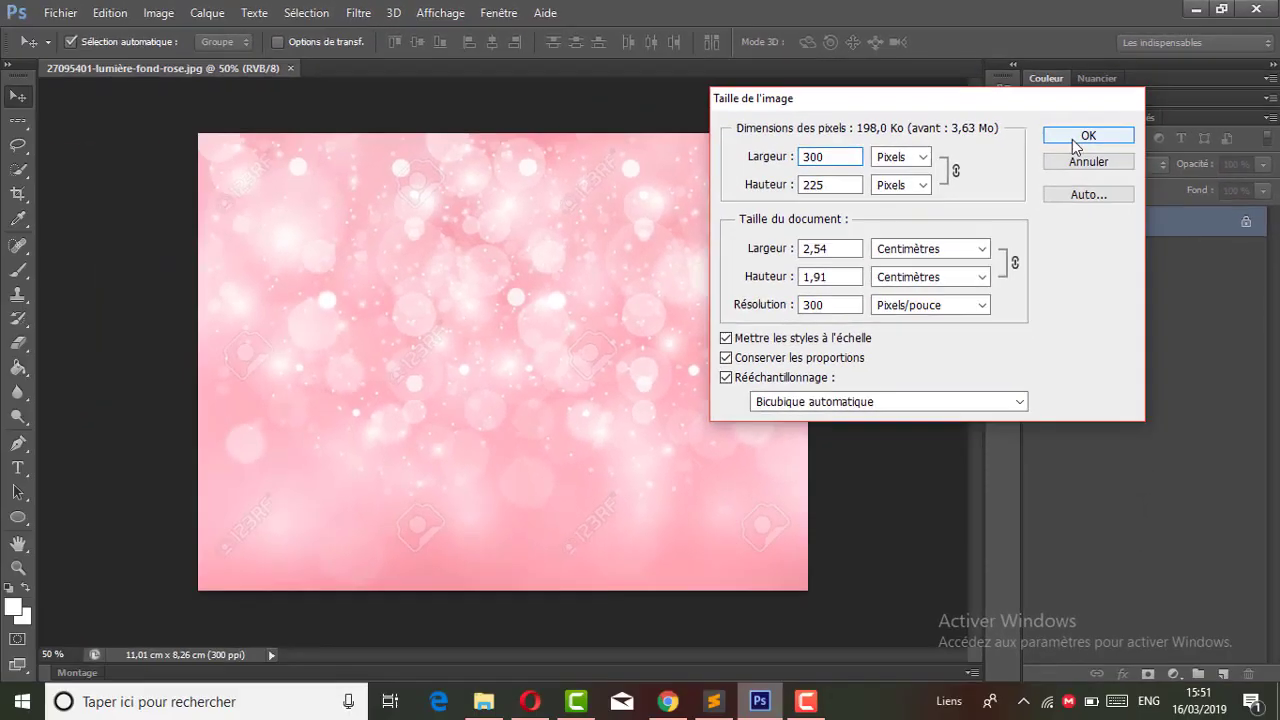
{"action": "left_click", "coordinate": [1072, 139]}
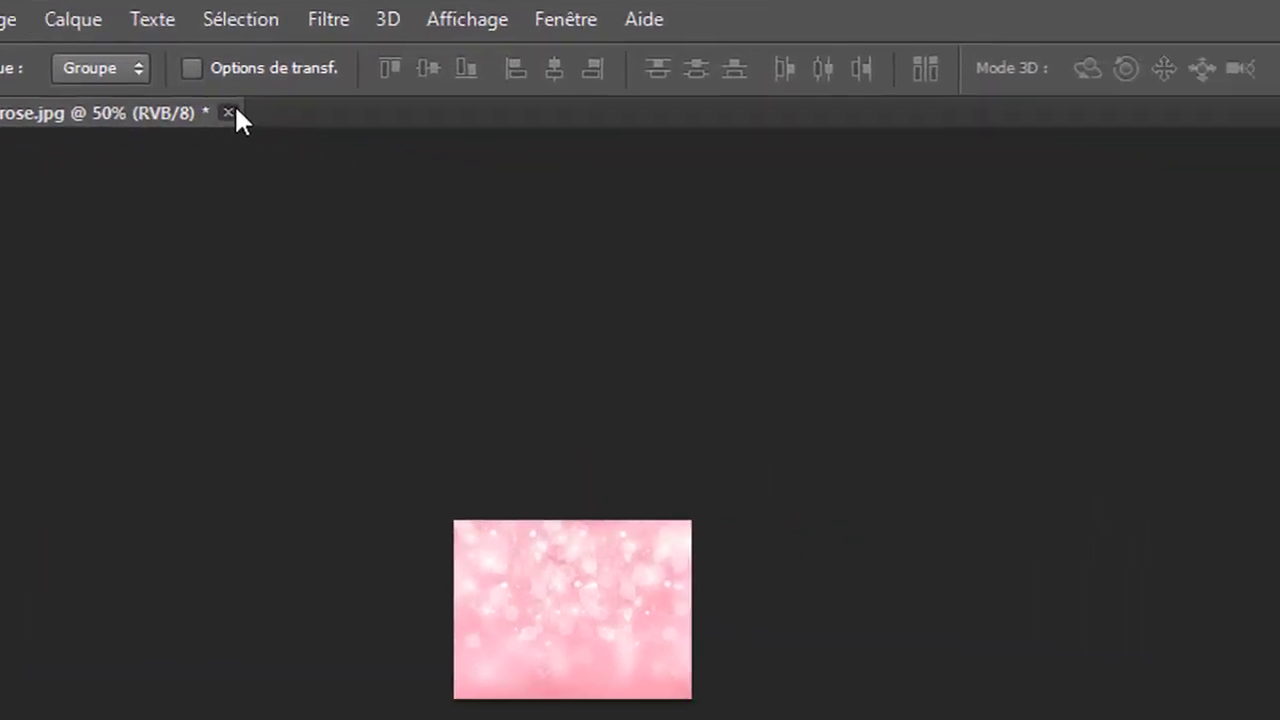
- Close the resized image without saving and reopen the original 27095401-lumière-fond-rose
{"action": "left_click", "coordinate": [229, 112]}
{"action": "left_click", "coordinate": [697, 549]}
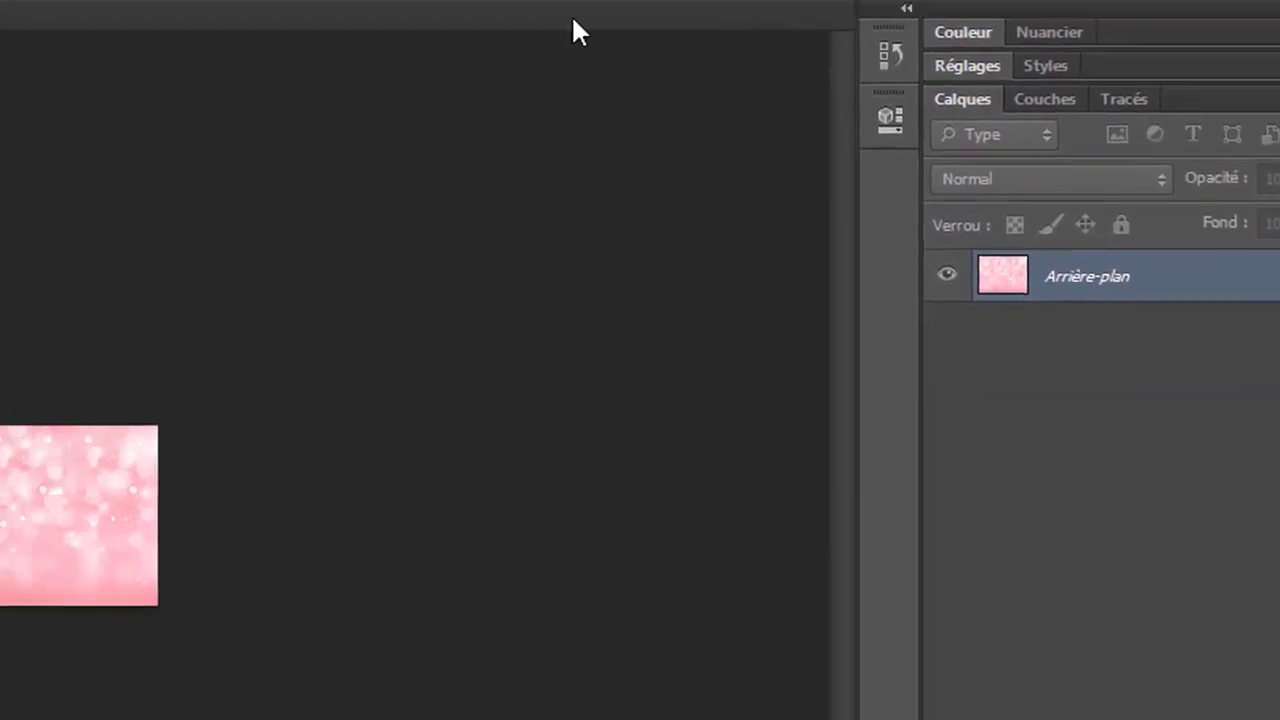
{"action": "left_click", "coordinate": [59, 12]}
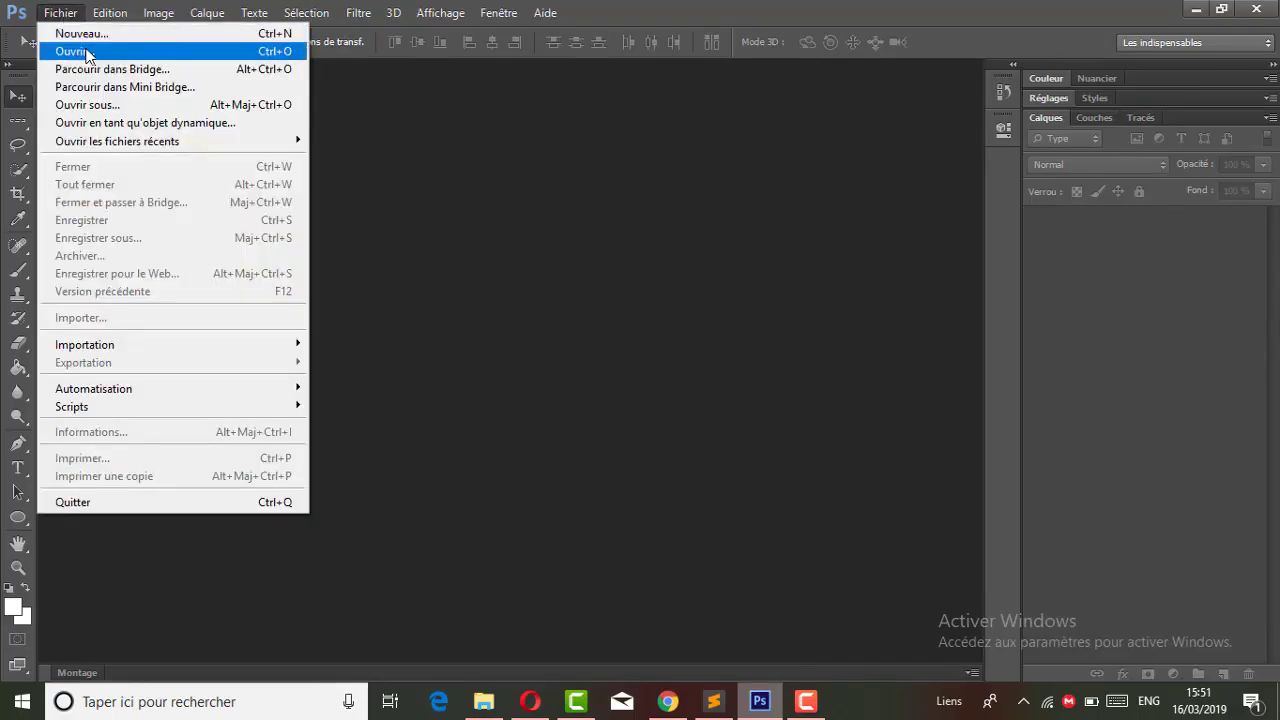
{"action": "left_click", "coordinate": [87, 52]}
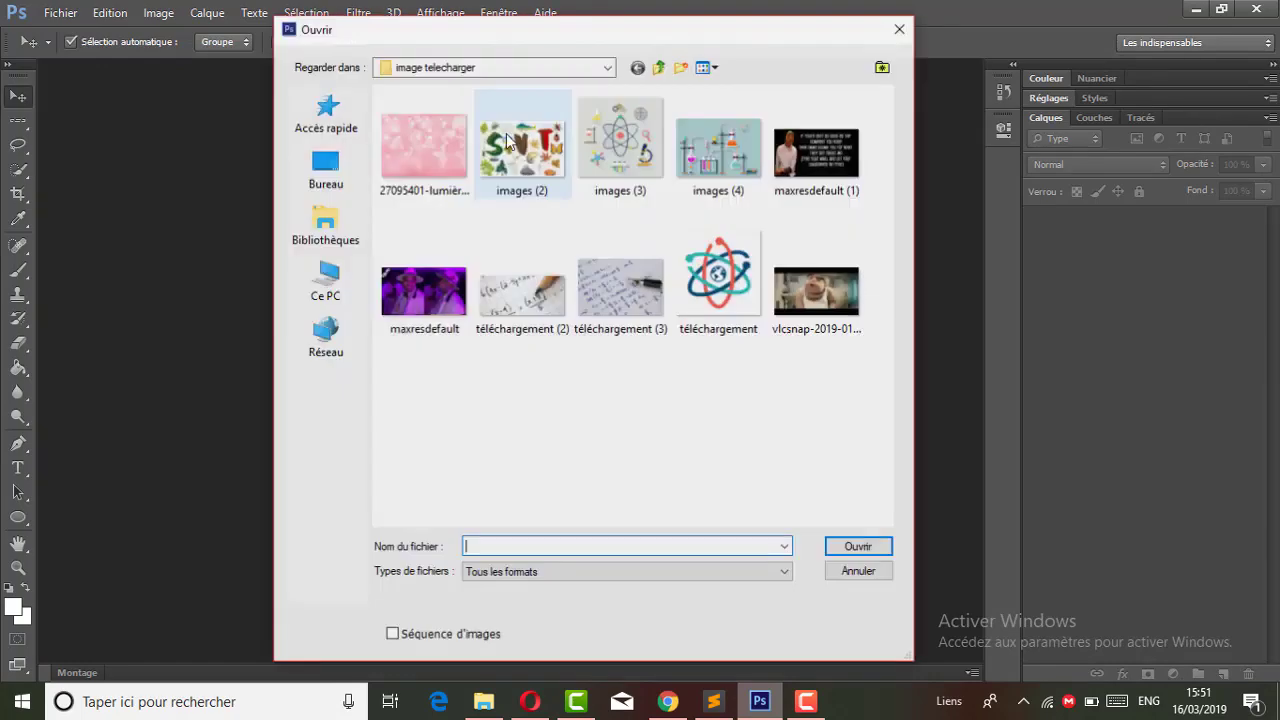
{"action": "left_click", "coordinate": [415, 140]}
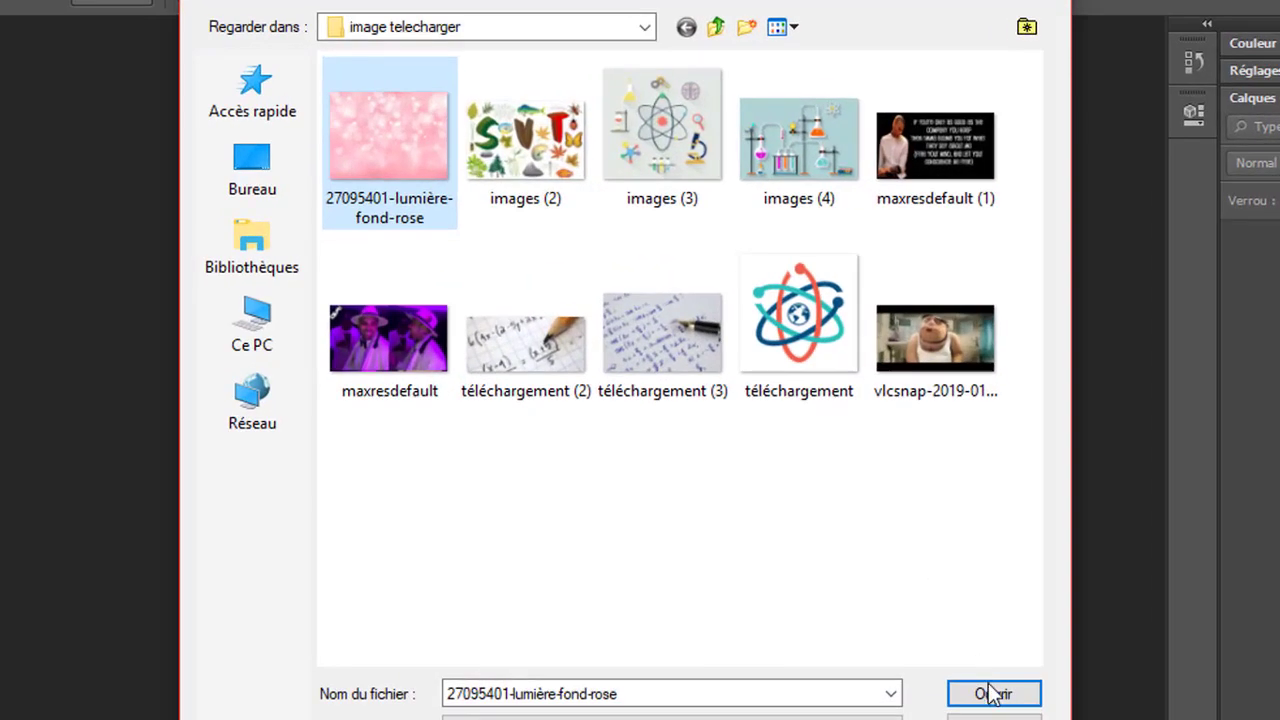
{"action": "left_click", "coordinate": [957, 654]}
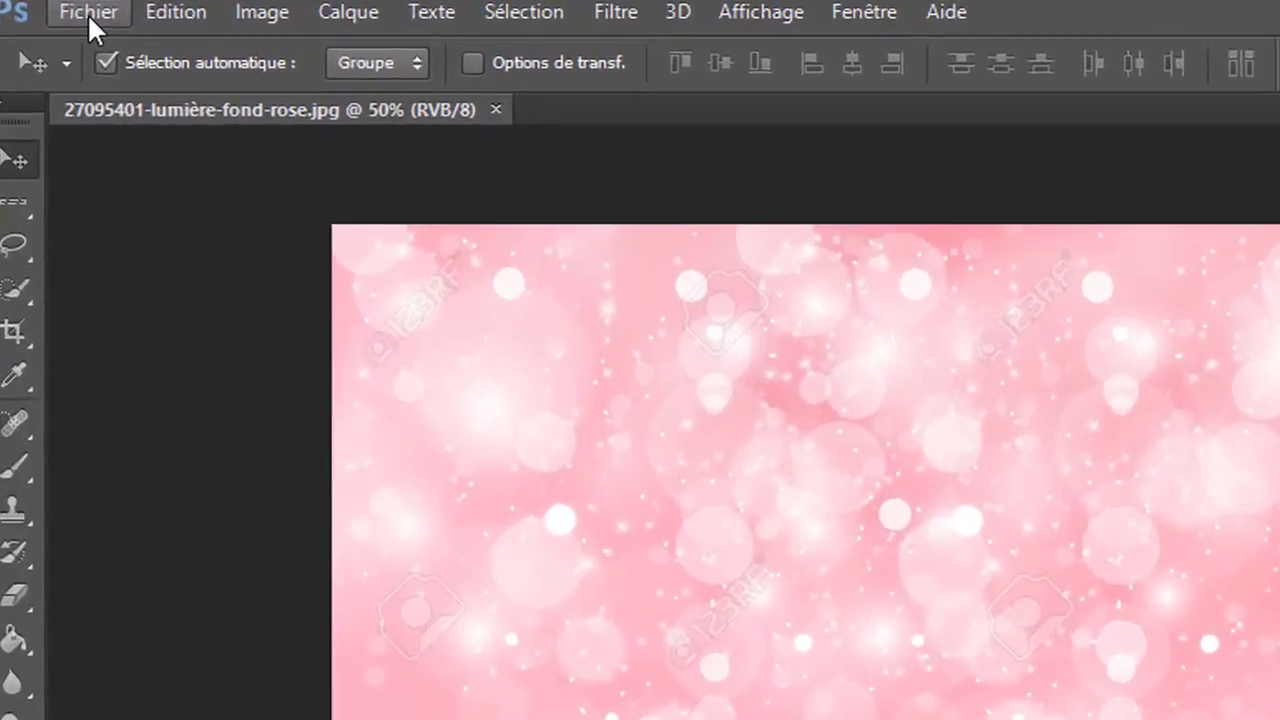
- Create a new document 320 pixels wide and 230 pixels high at 72 pixels/inch with a transparent background
{"action": "left_click", "coordinate": [87, 13]}
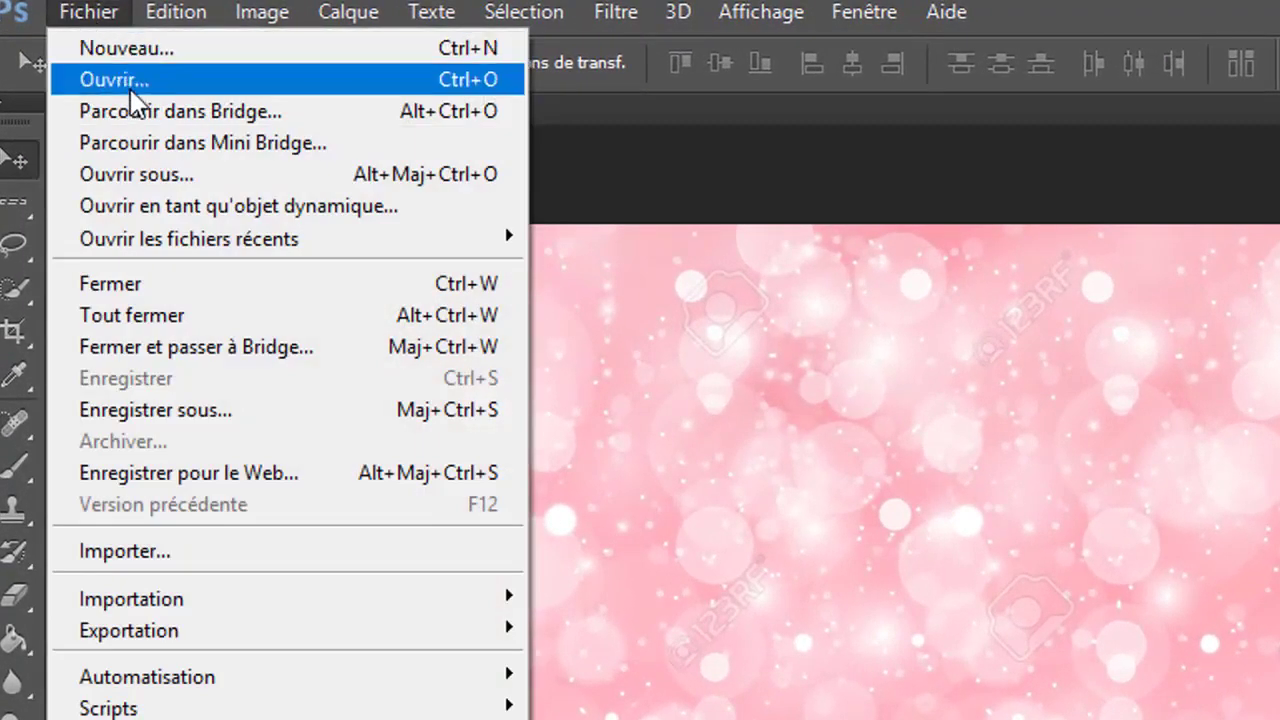
{"action": "left_click", "coordinate": [145, 58]}
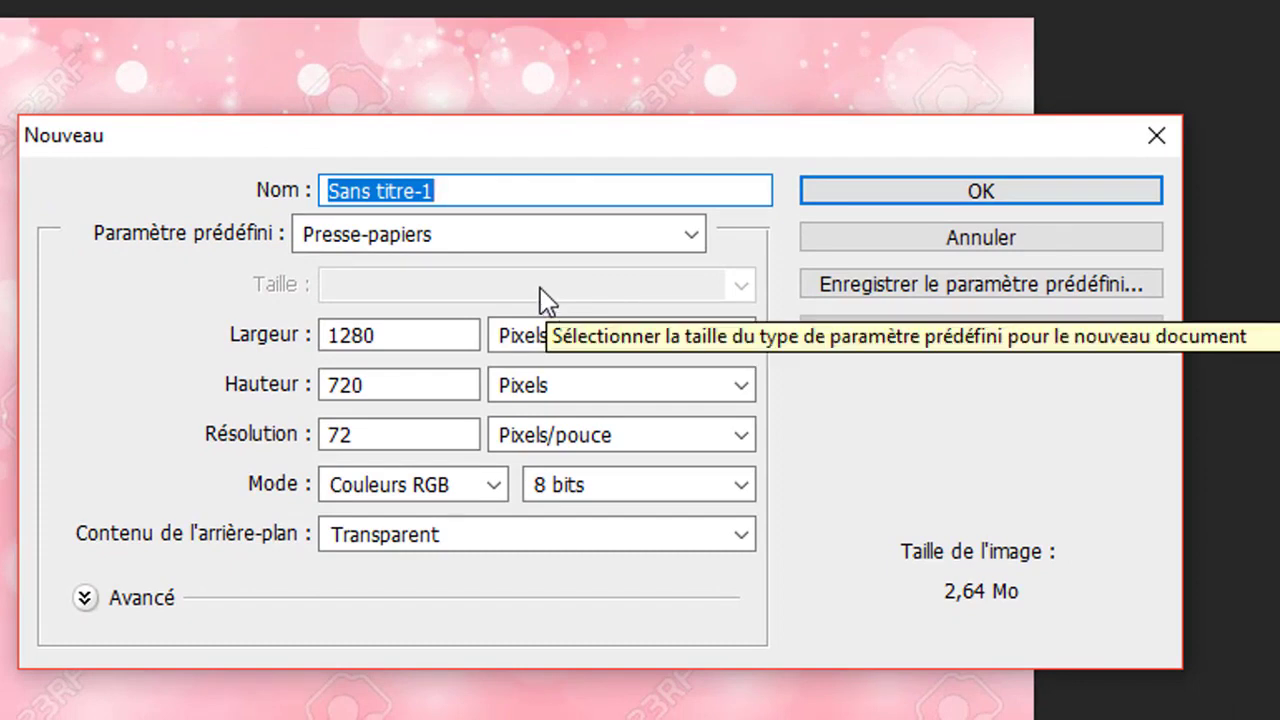
{"action": "left_click", "coordinate": [408, 334]}
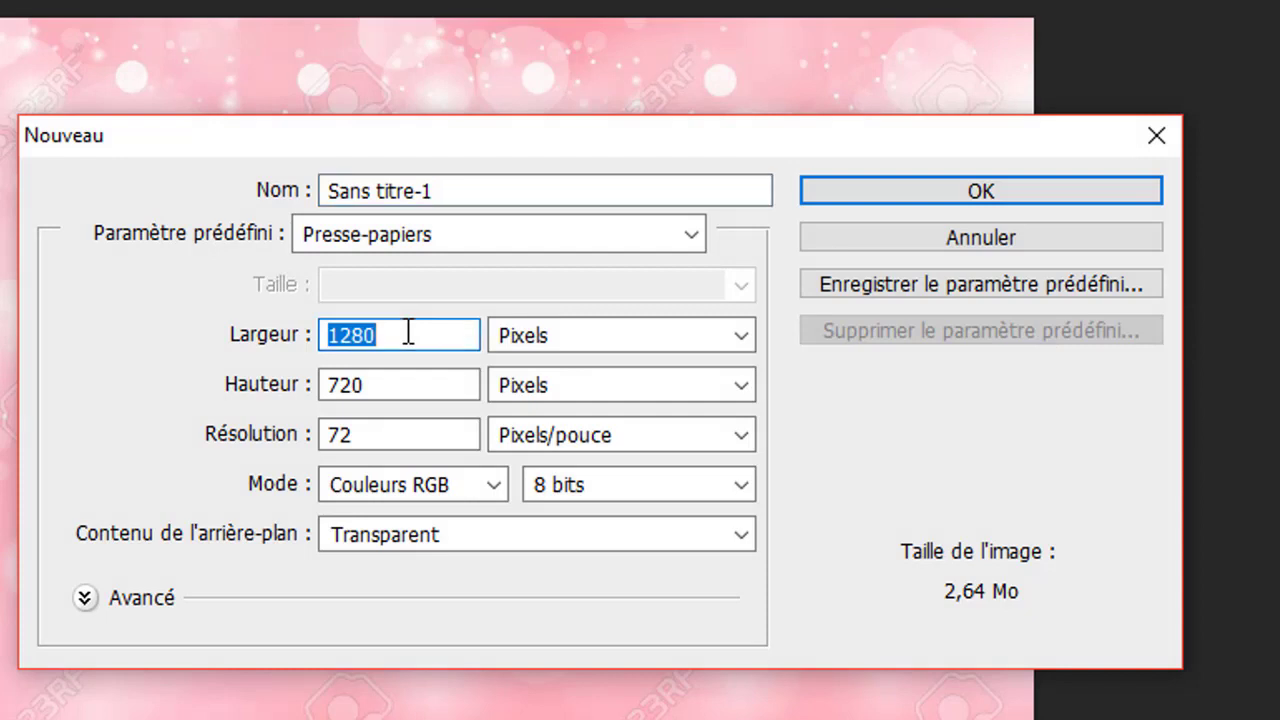
{"action": "type", "text": "32"}
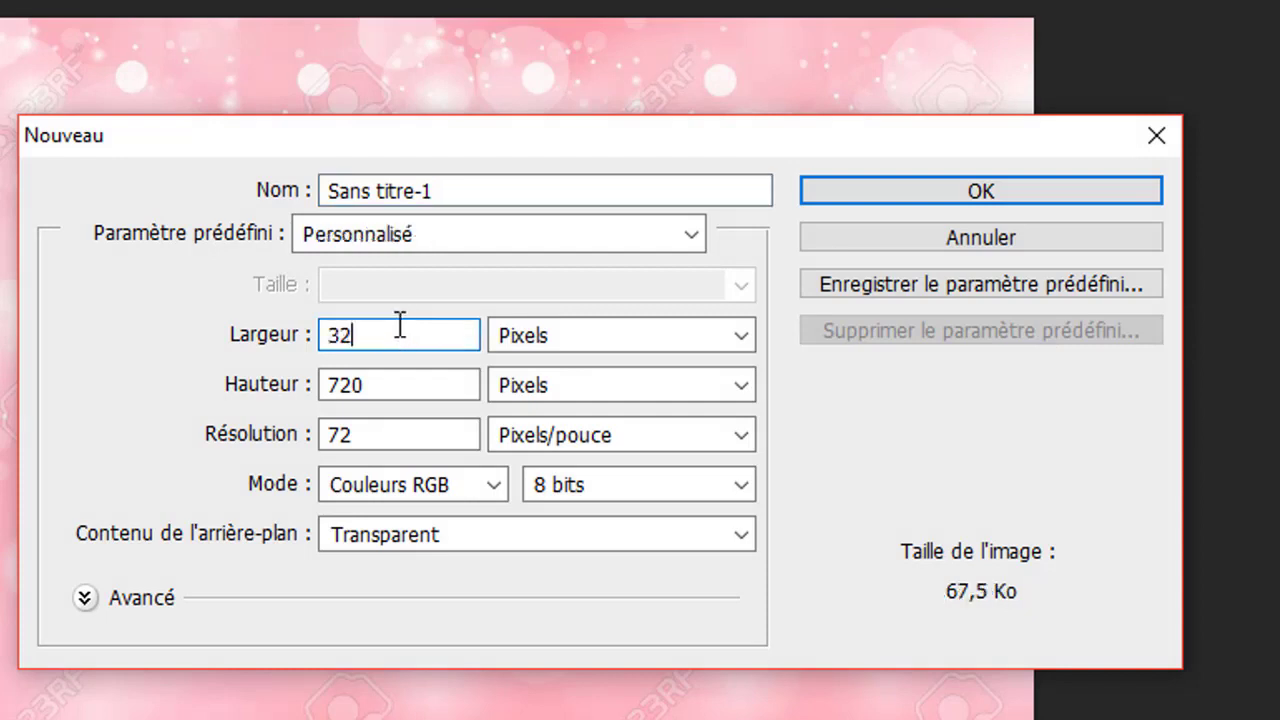
{"action": "type", "text": "0"}
{"action": "left_click", "coordinate": [414, 379]}
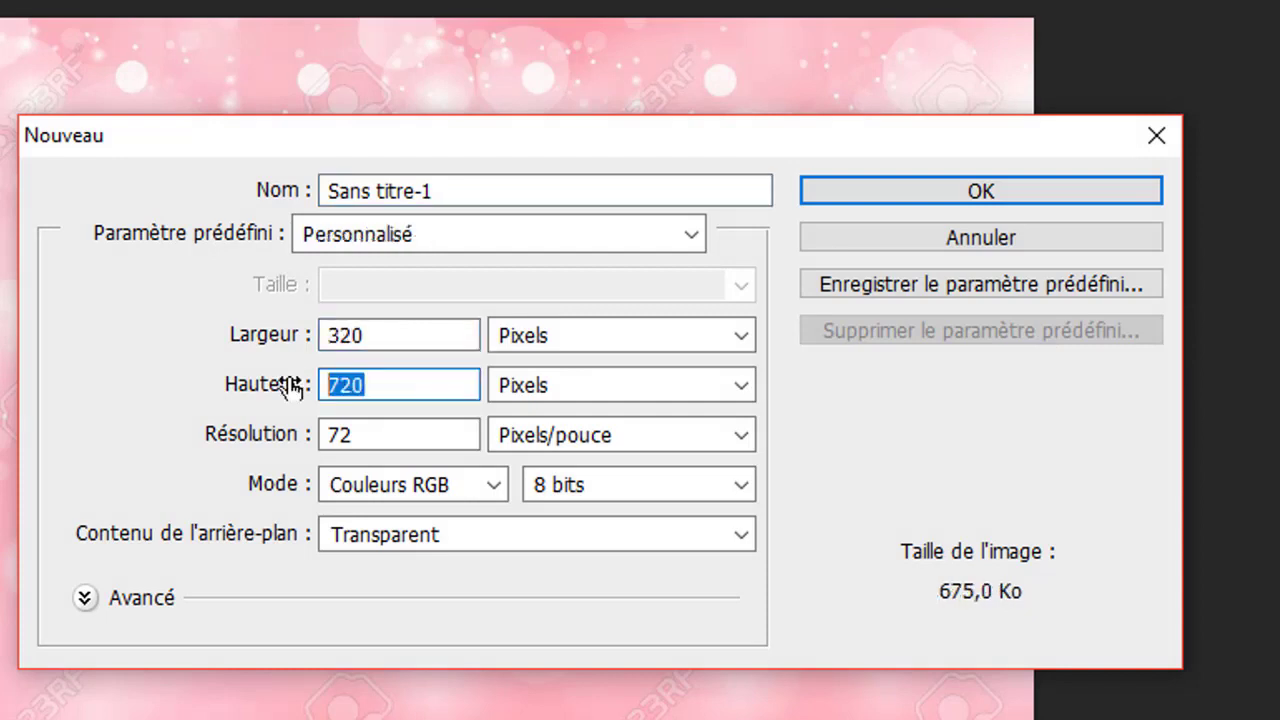
{"action": "type", "text": "230"}
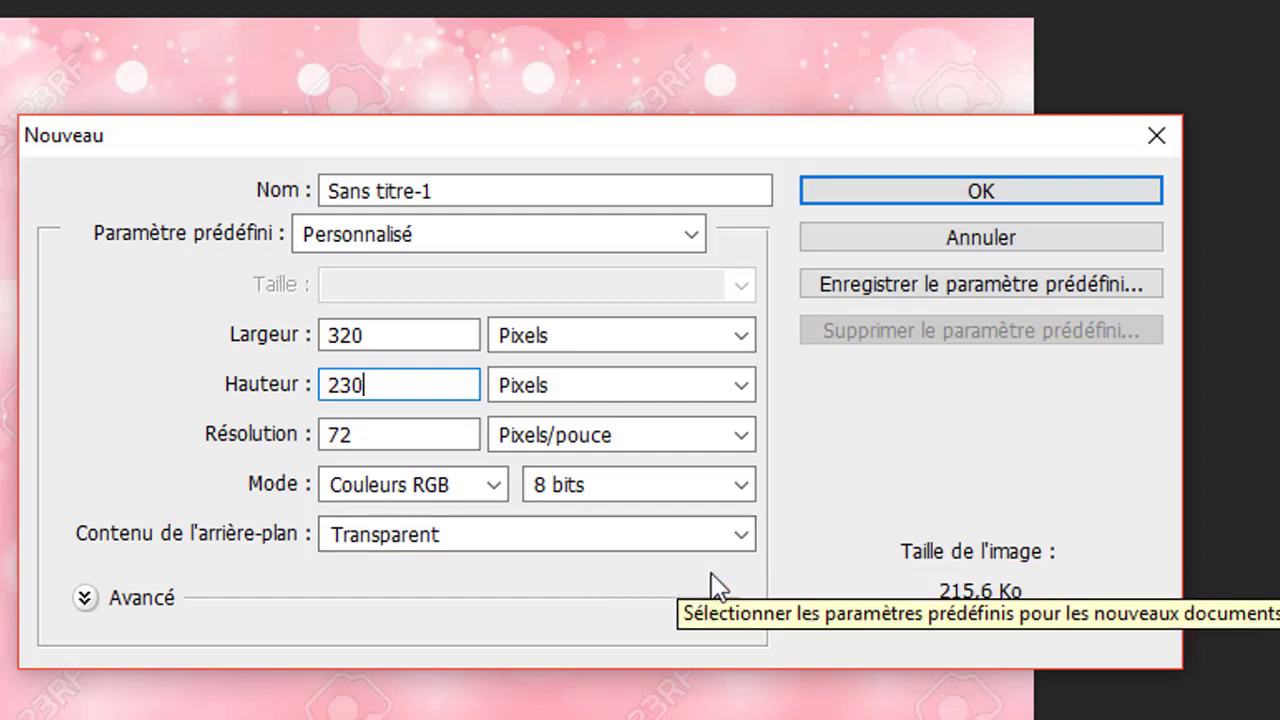
{"action": "left_click", "coordinate": [950, 197]}
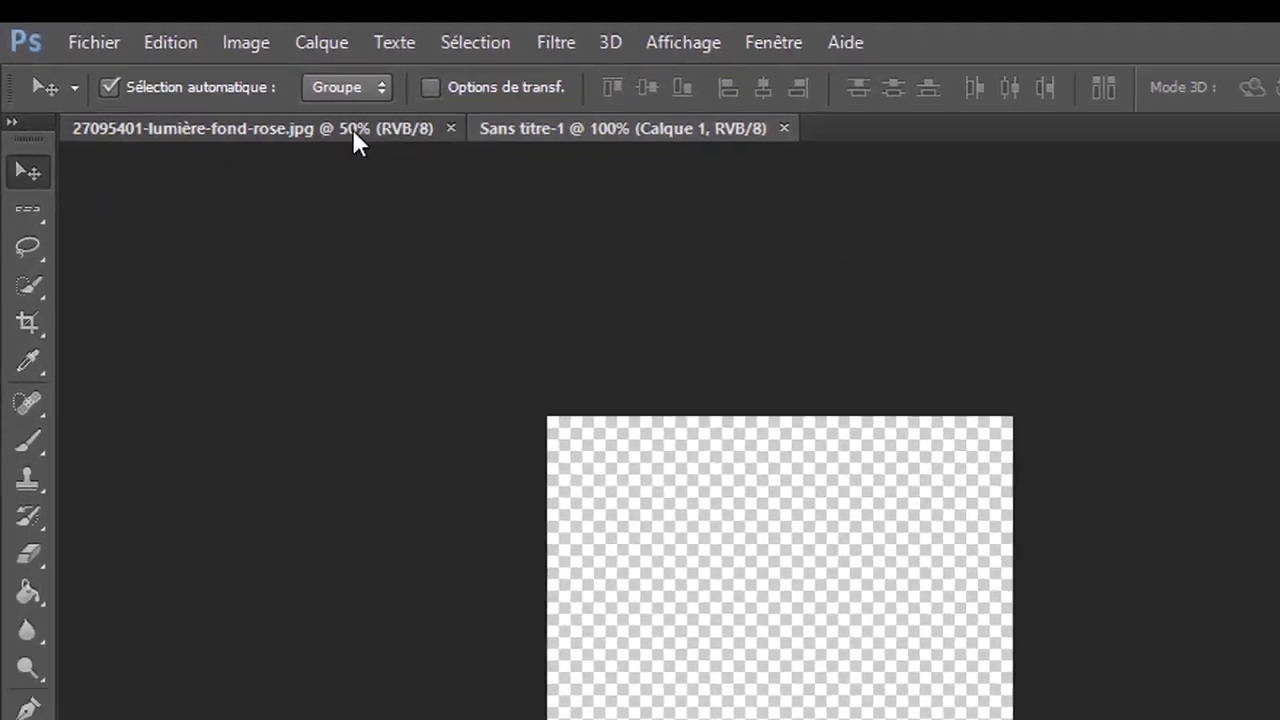
- Copy the entire pink background image and paste it into the new Sans titre-1 document
{"action": "left_click", "coordinate": [413, 157]}
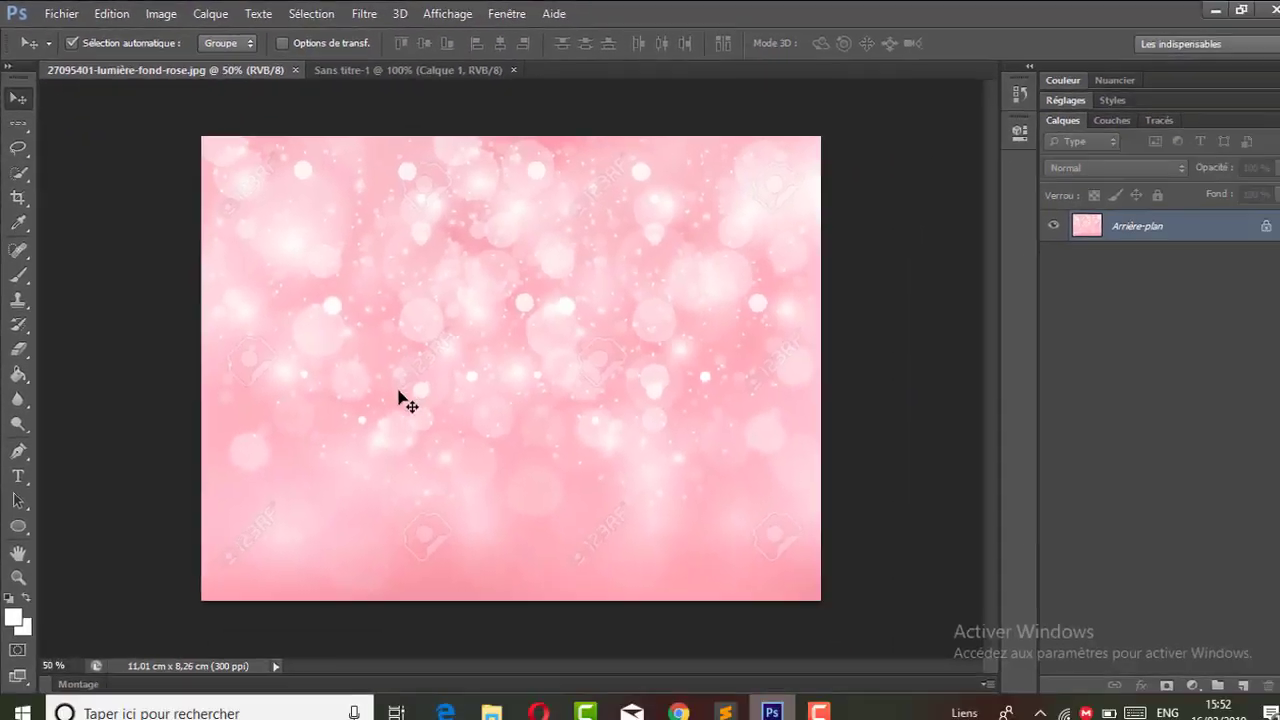
{"action": "key", "text": "ctrl+a"}
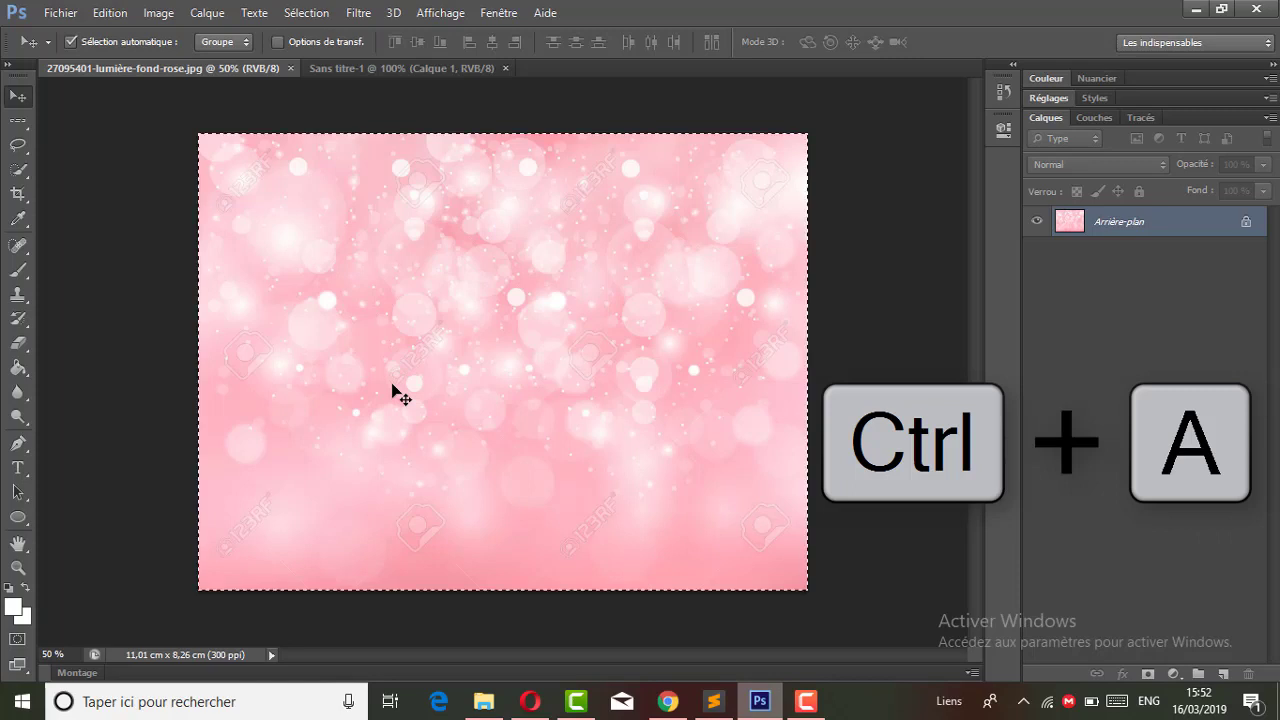
{"action": "key", "text": "ctrl+c"}
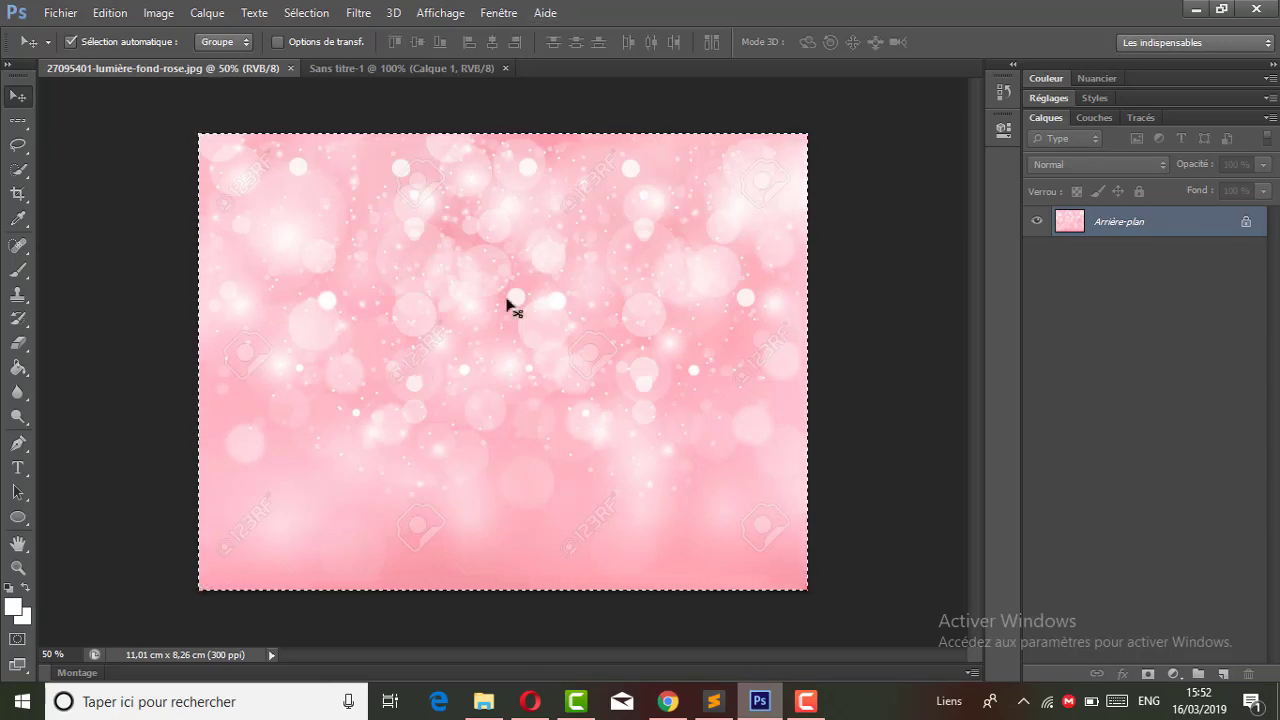
{"action": "left_click", "coordinate": [426, 64]}
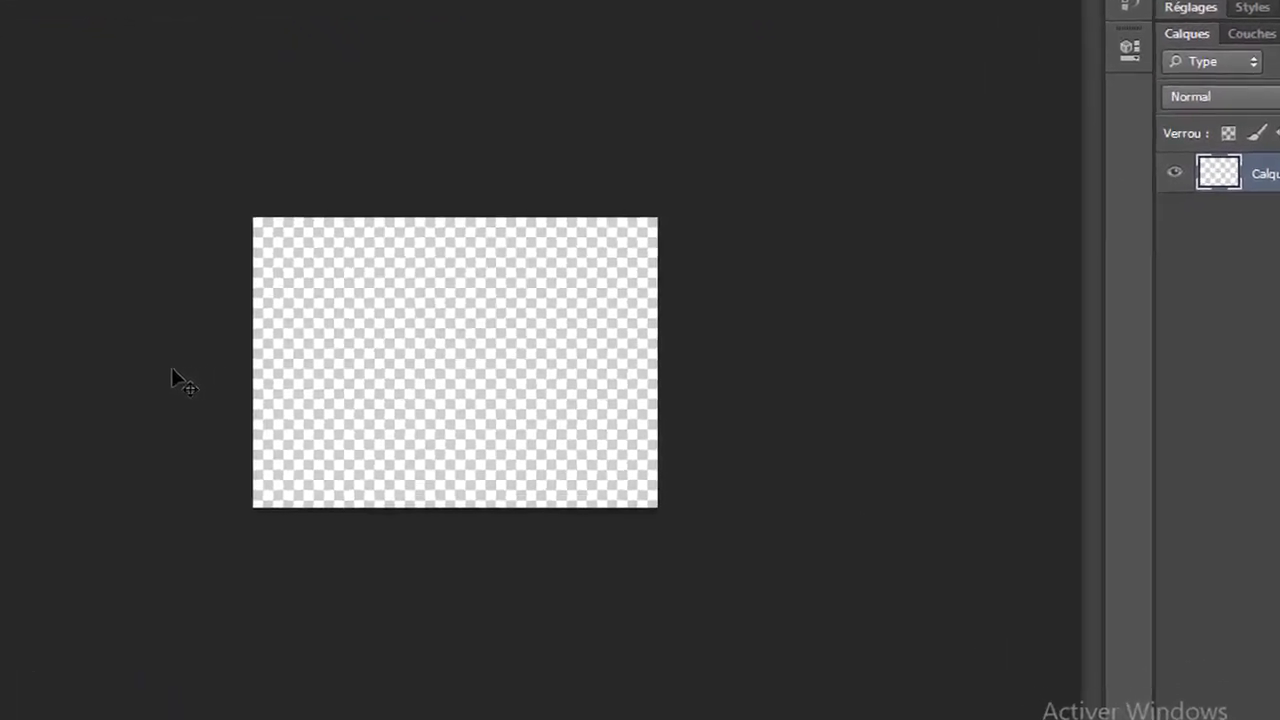
{"action": "key", "text": "ctrl+v"}
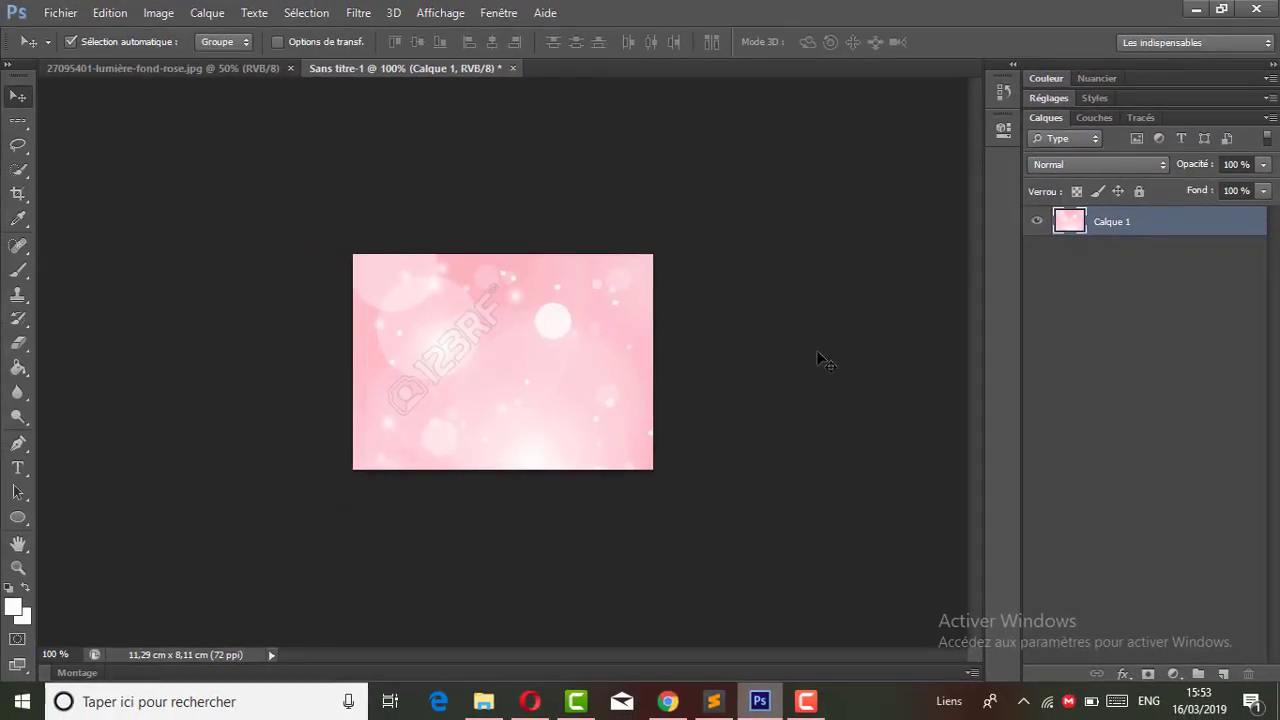
- Scale the pasted pink layer down proportionally with Free Transform to slightly larger than the canvas, keeping its top-left corner in place
{"action": "key", "text": "ctrl+t"}
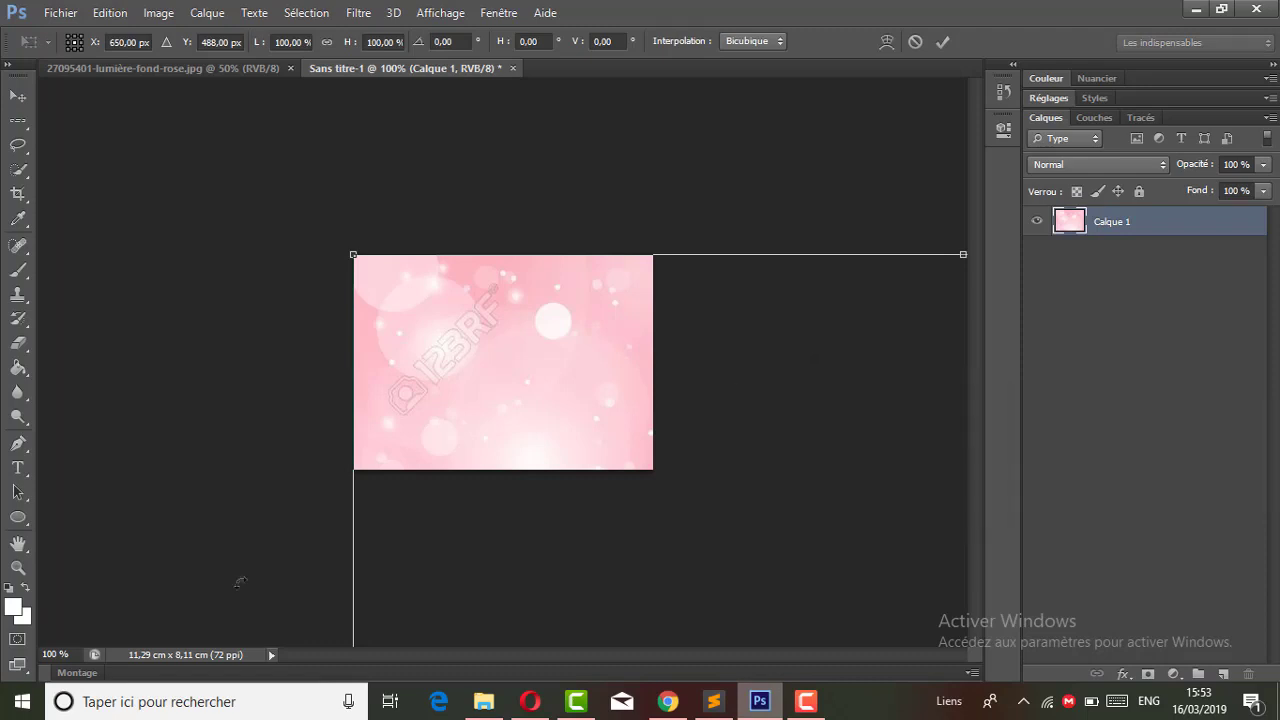
{"action": "key", "text": "ctrl+minus"}
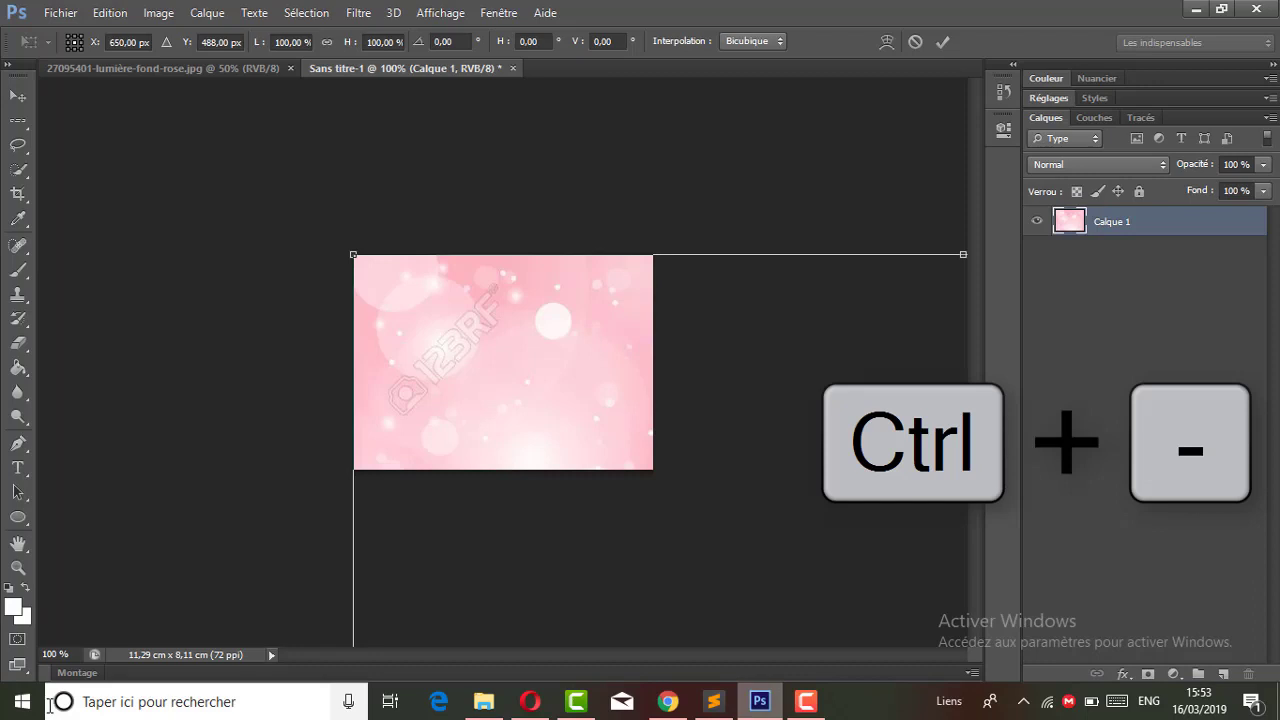
{"action": "key", "text": "ctrl+minus"}
{"action": "key", "text": "ctrl+minus"}
{"action": "key", "text": "ctrl+minus"}
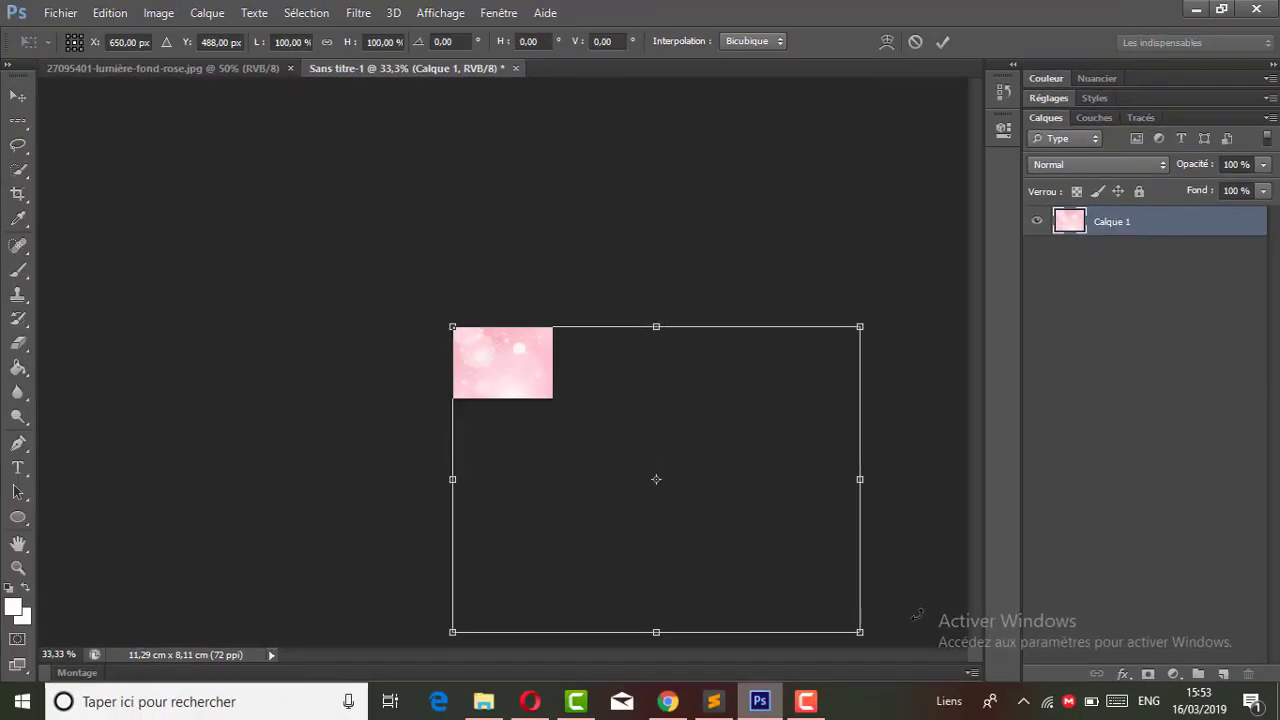
{"action": "key", "text": "shift"}
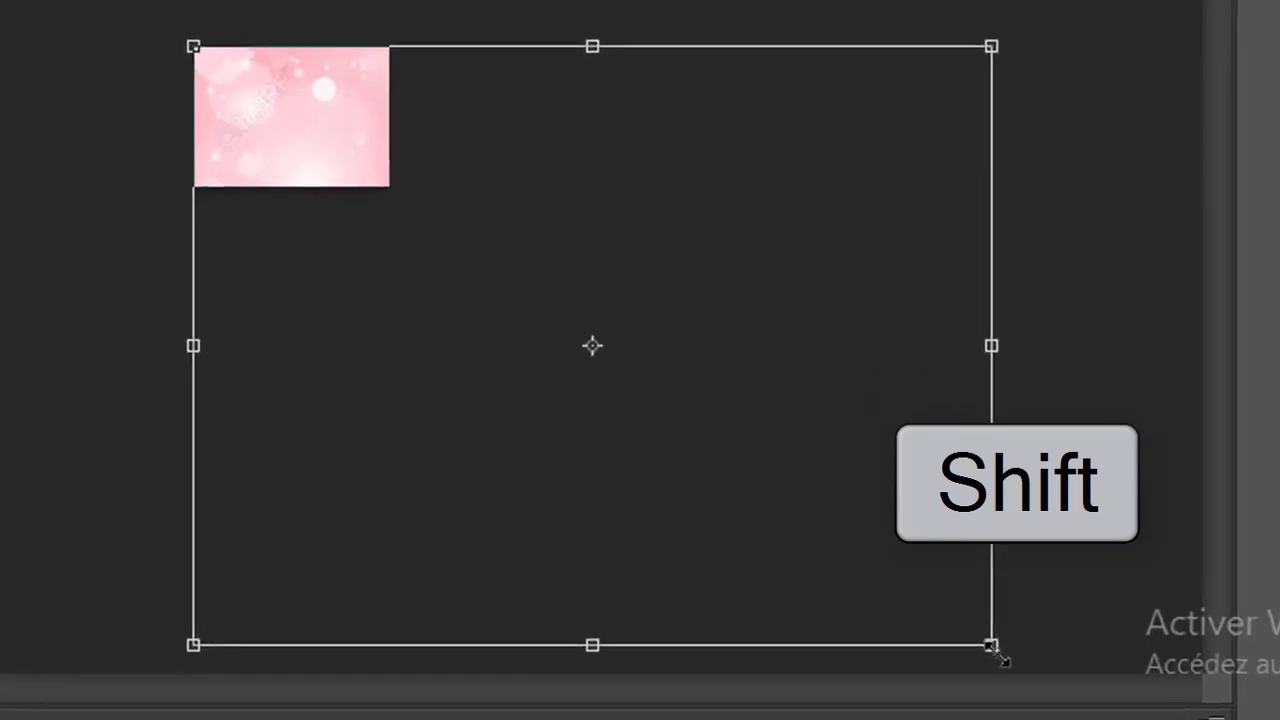
{"action": "left_click_drag", "start_coordinate": [998, 652], "coordinate": [508, 240]}
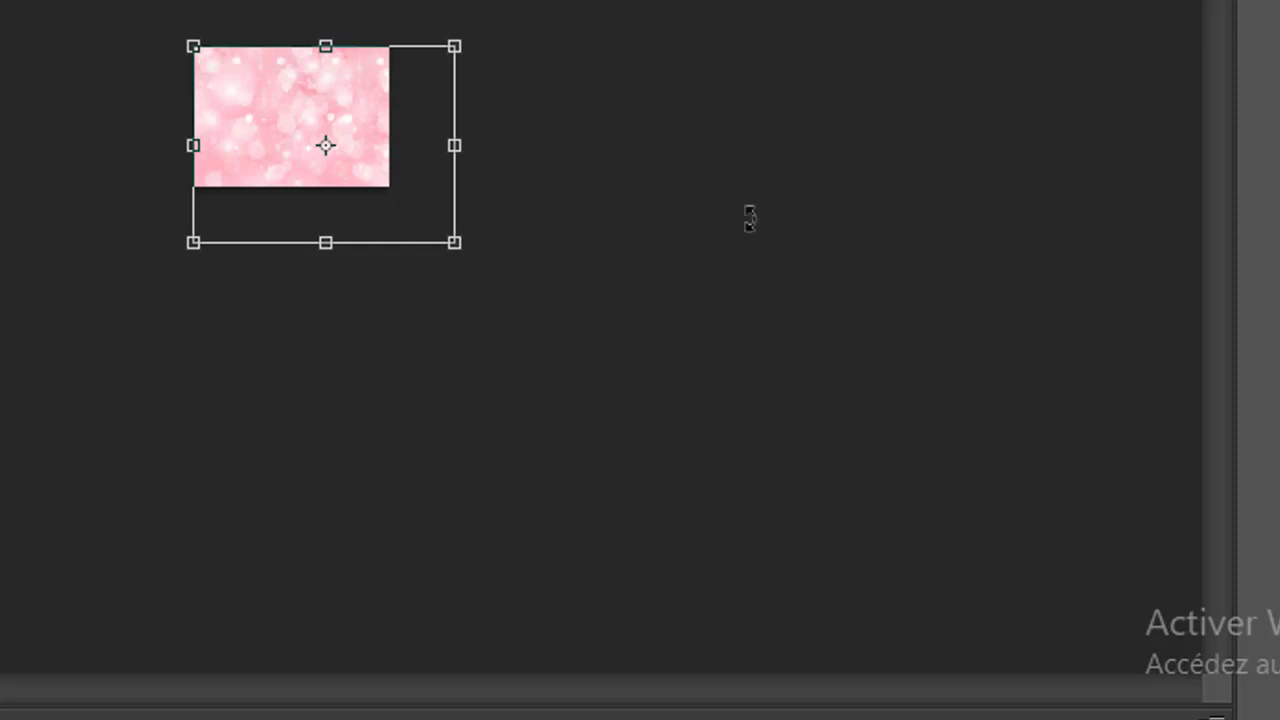
- Scale the pink layer down proportionally to the canvas width, keeping its top-left corner on the canvas corner, and apply the transformation
{"action": "scroll", "coordinate": [753, 213], "scroll_direction": "up", "scroll_amount": 4}
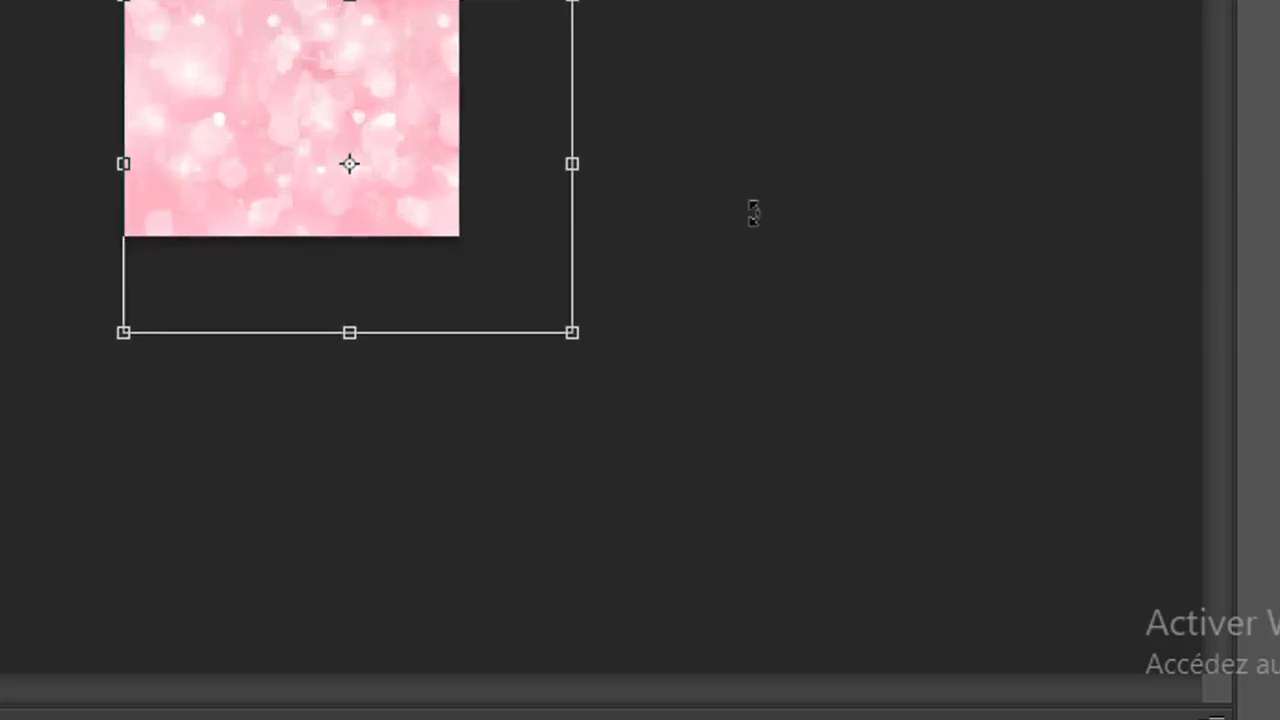
{"action": "key", "text": "ctrl+minus"}
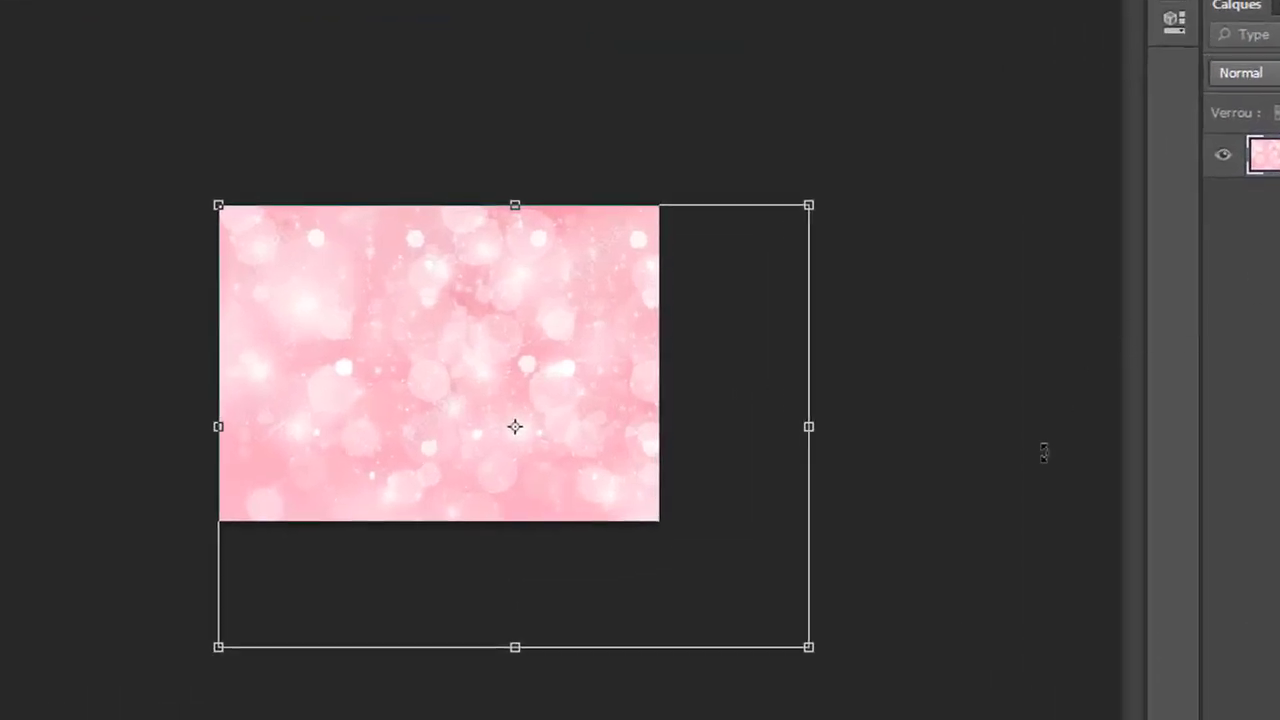
{"action": "key", "text": "shift"}
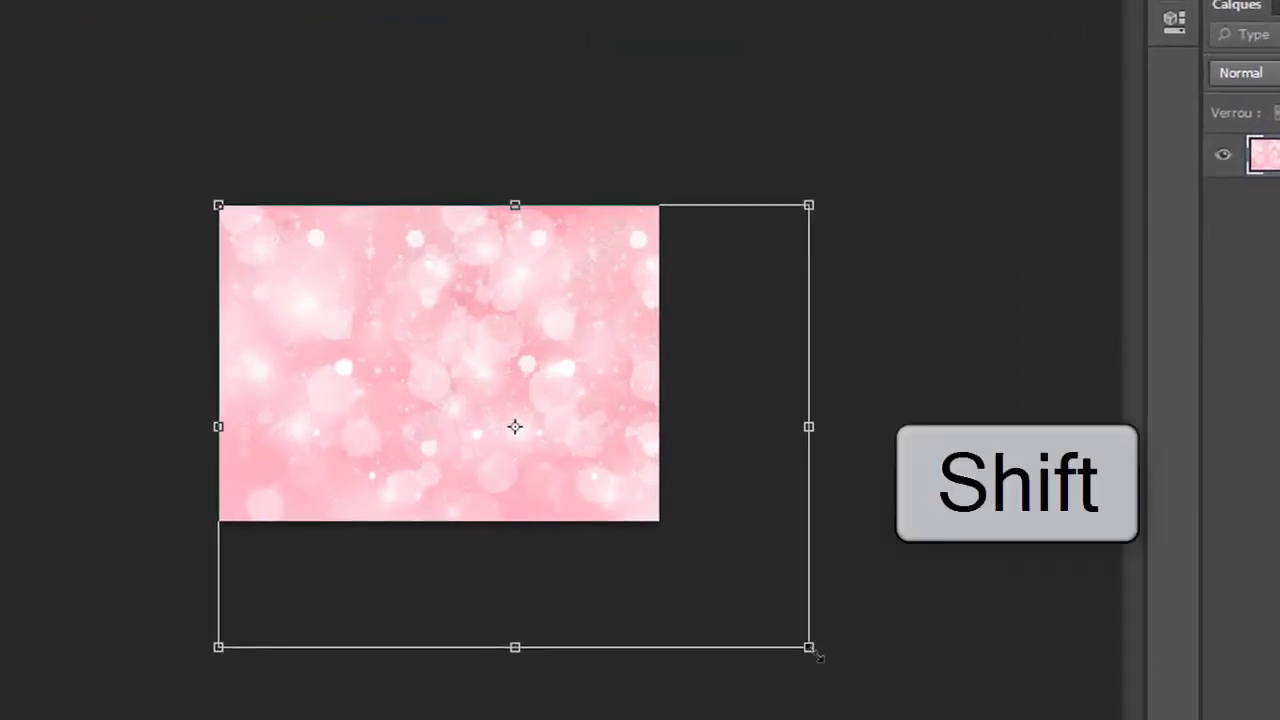
{"action": "left_click_drag", "start_coordinate": [800, 634], "coordinate": [655, 506]}
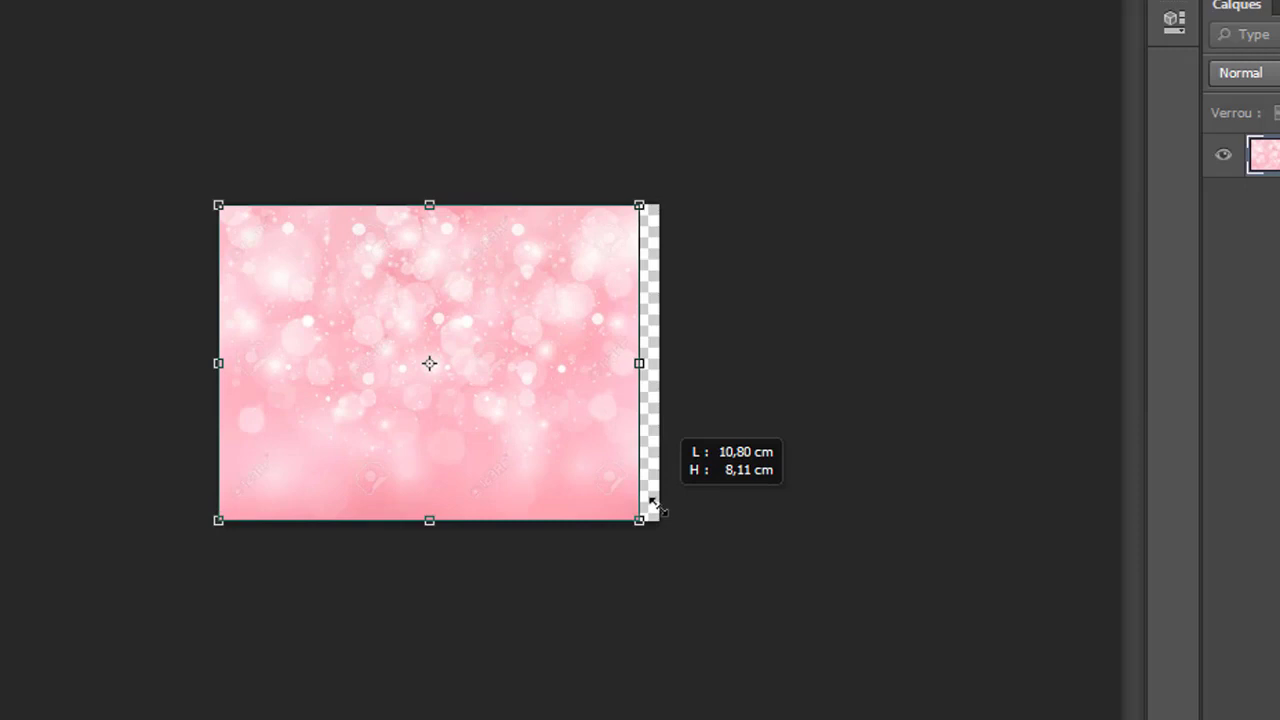
{"action": "left_click_drag", "start_coordinate": [652, 505], "coordinate": [683, 516]}
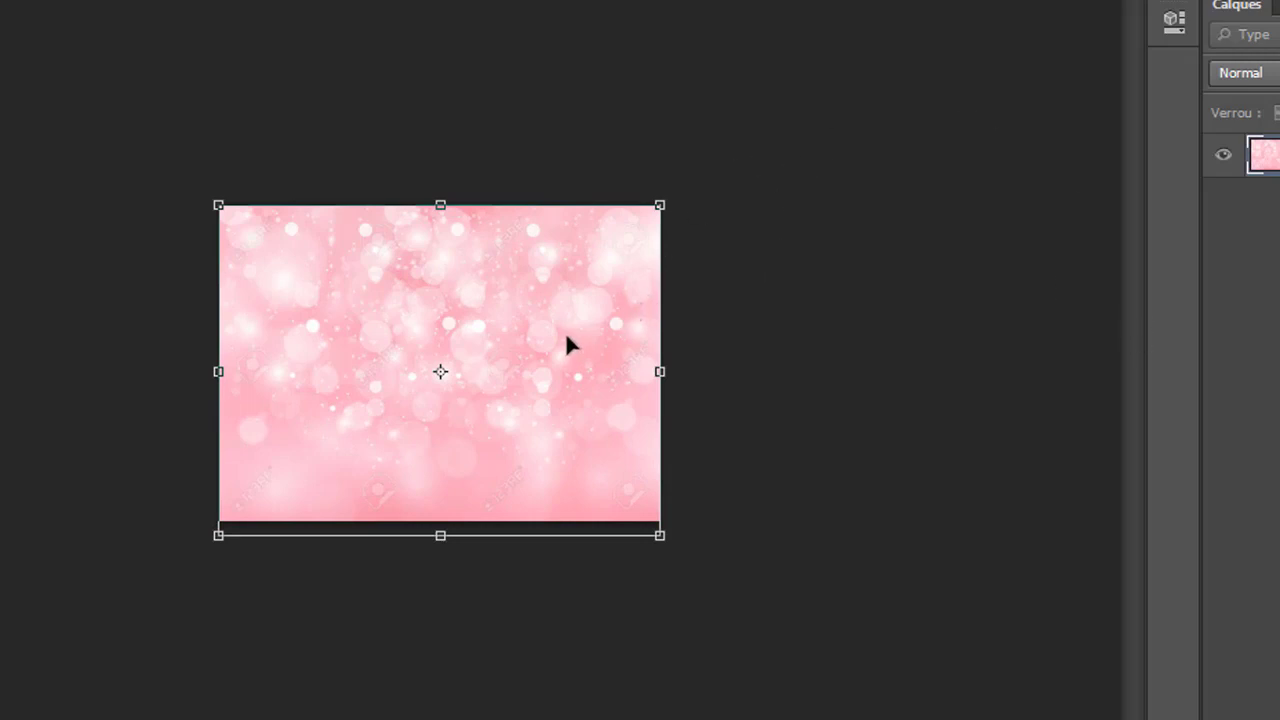
{"action": "left_click_drag", "start_coordinate": [566, 337], "coordinate": [570, 358]}
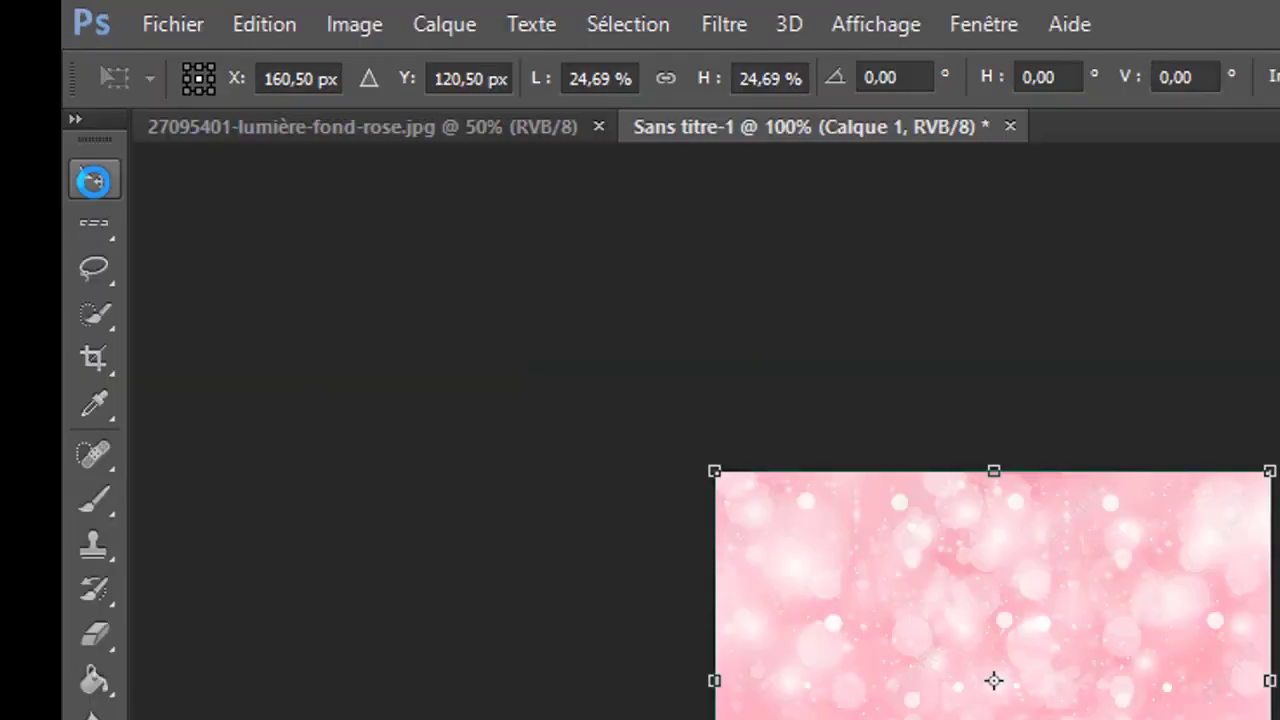
{"action": "left_click", "coordinate": [93, 180]}
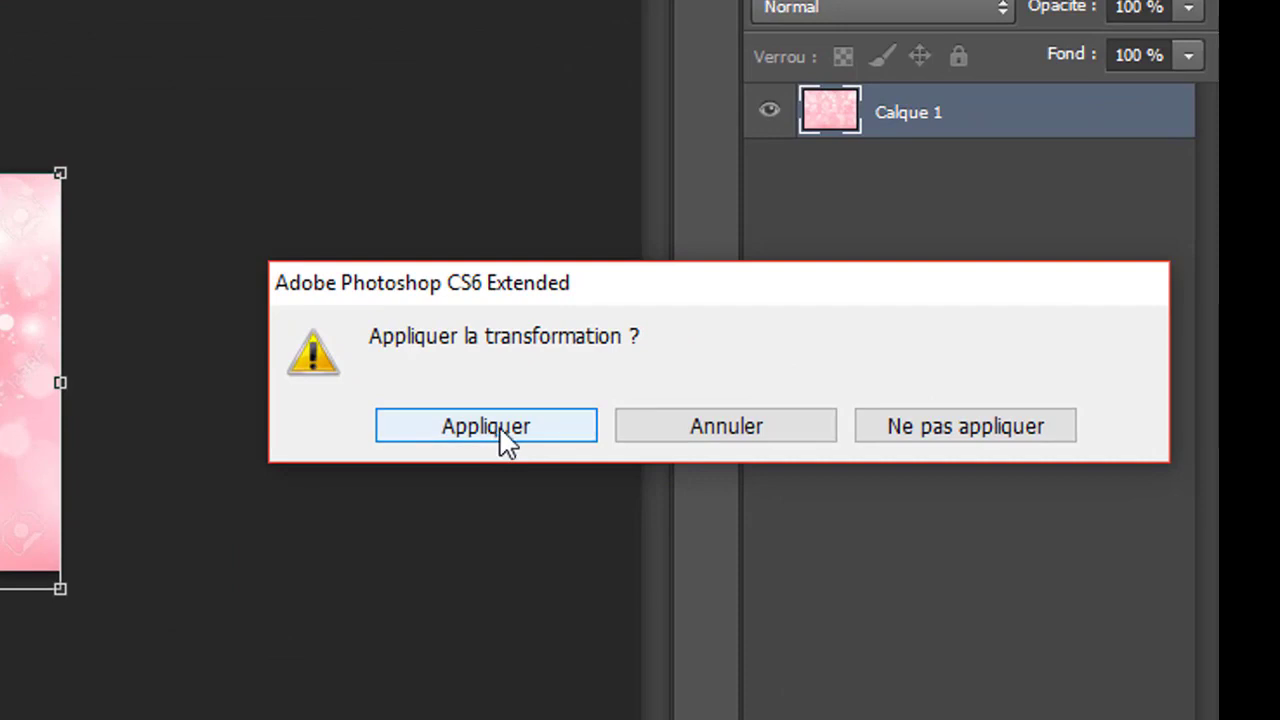
{"action": "left_click", "coordinate": [505, 440]}
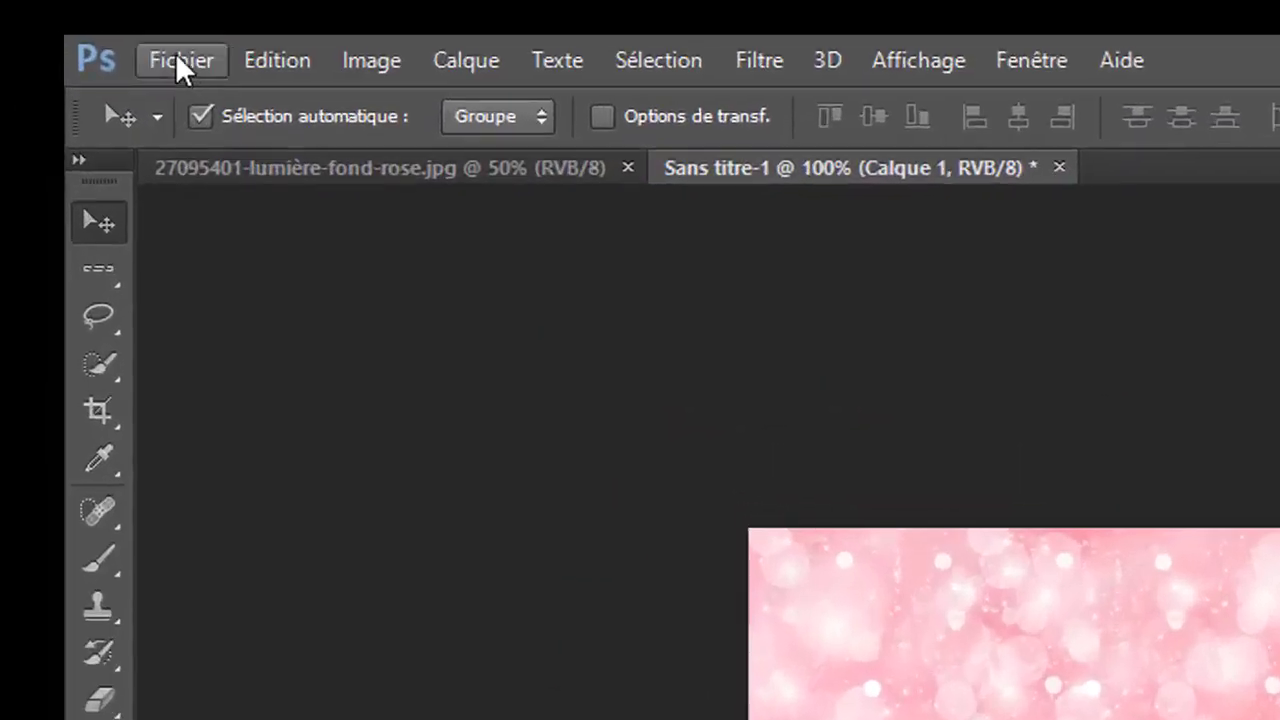
- Save the document as a JPEG named Sans titre-1.jpg in the image telecharger folder, with Maximum quality 12 and the standard baseline format
{"action": "left_click", "coordinate": [177, 58]}
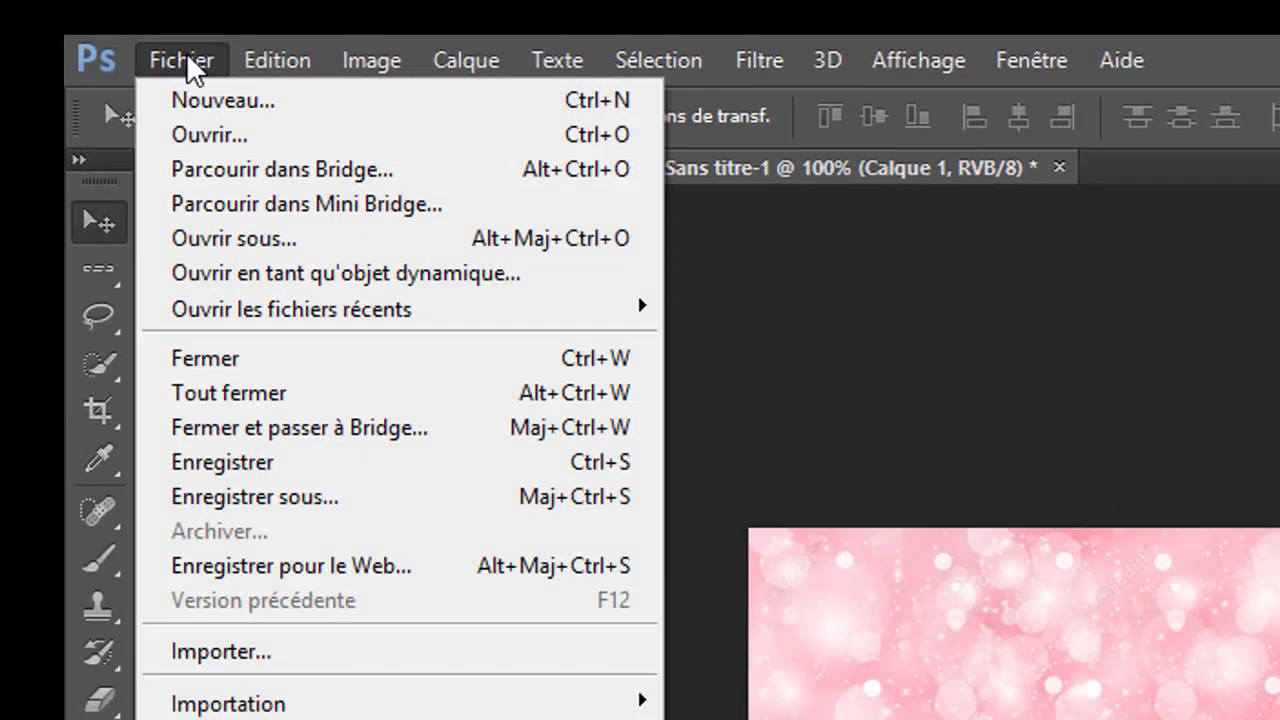
{"action": "left_click", "coordinate": [315, 467]}
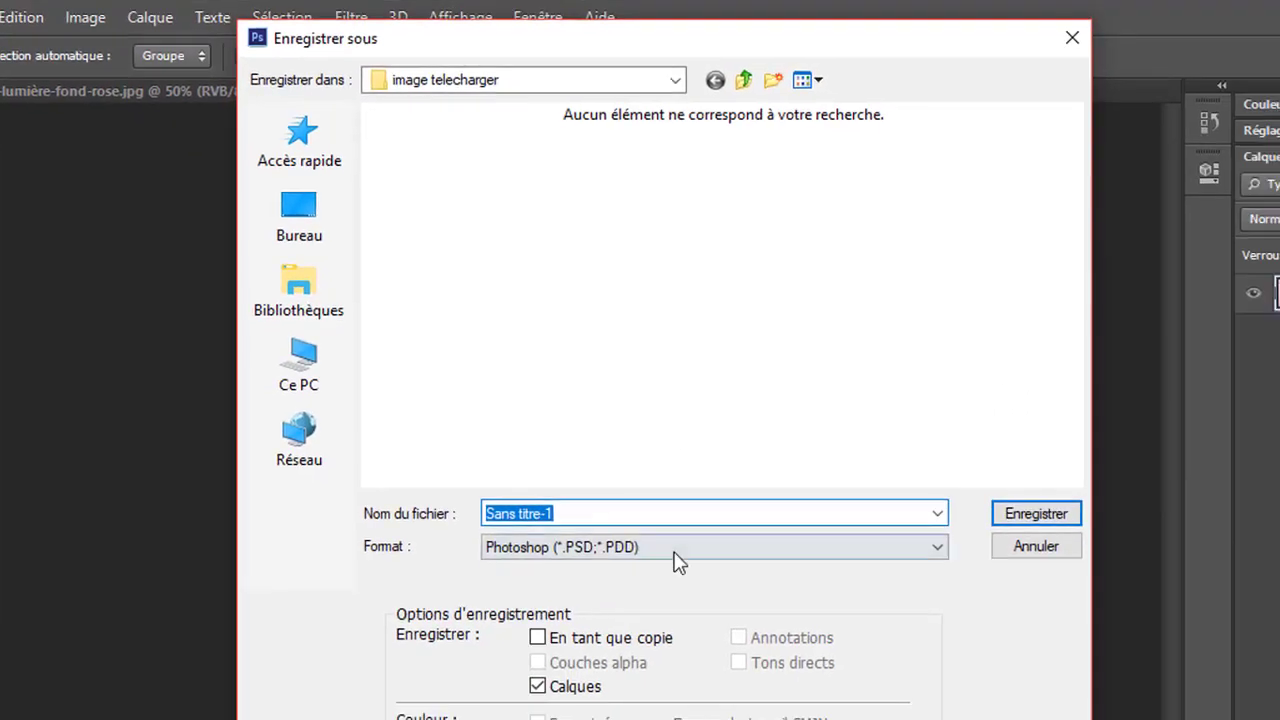
{"action": "left_click", "coordinate": [672, 548]}
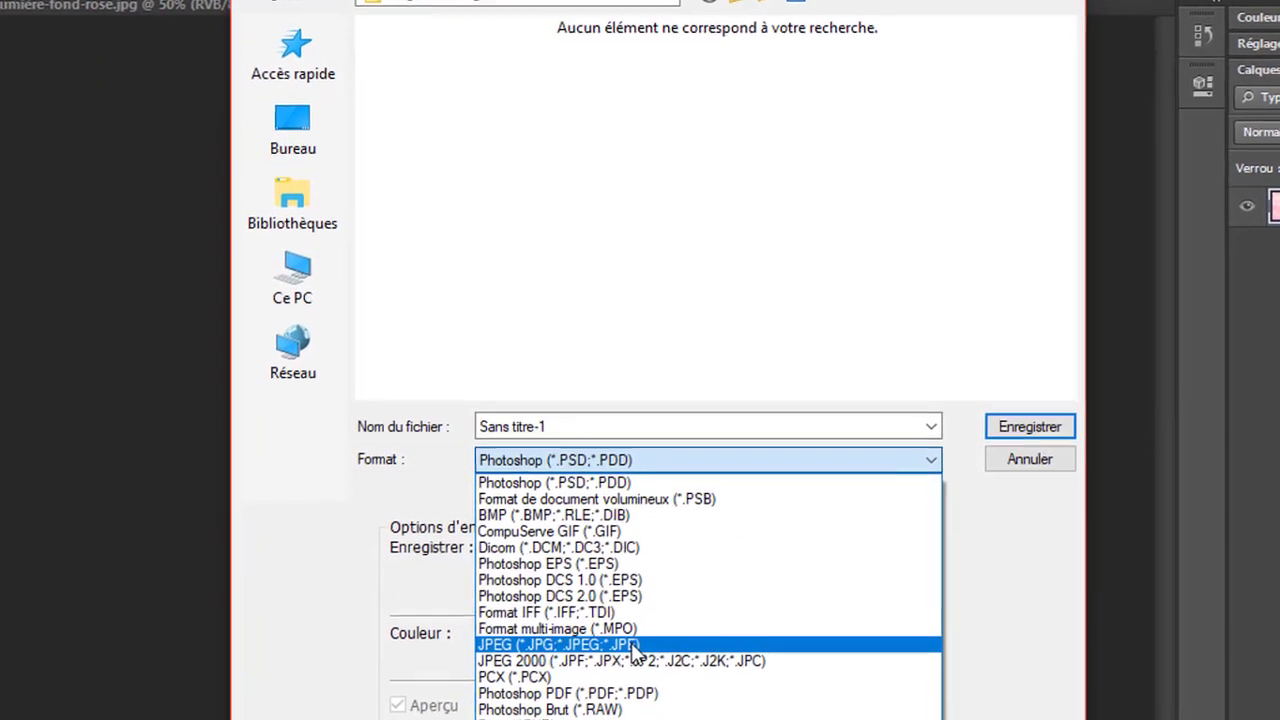
{"action": "left_click", "coordinate": [632, 650]}
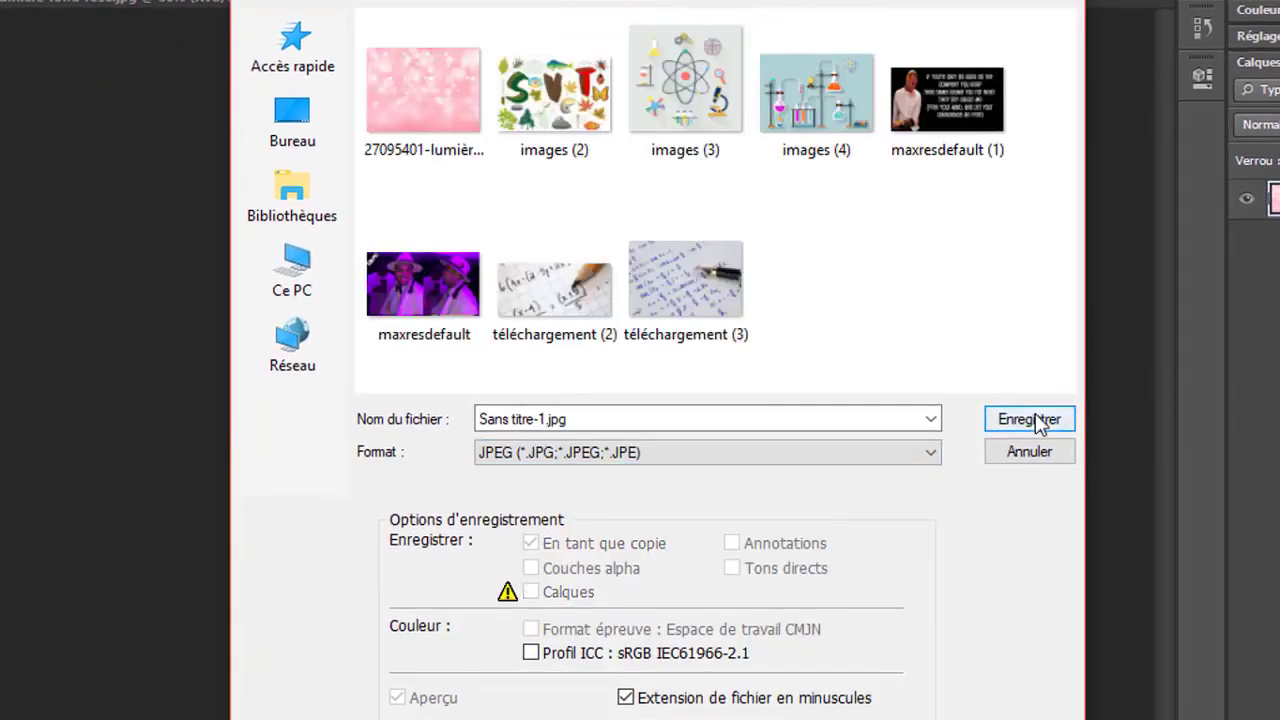
{"action": "left_click", "coordinate": [1038, 433]}
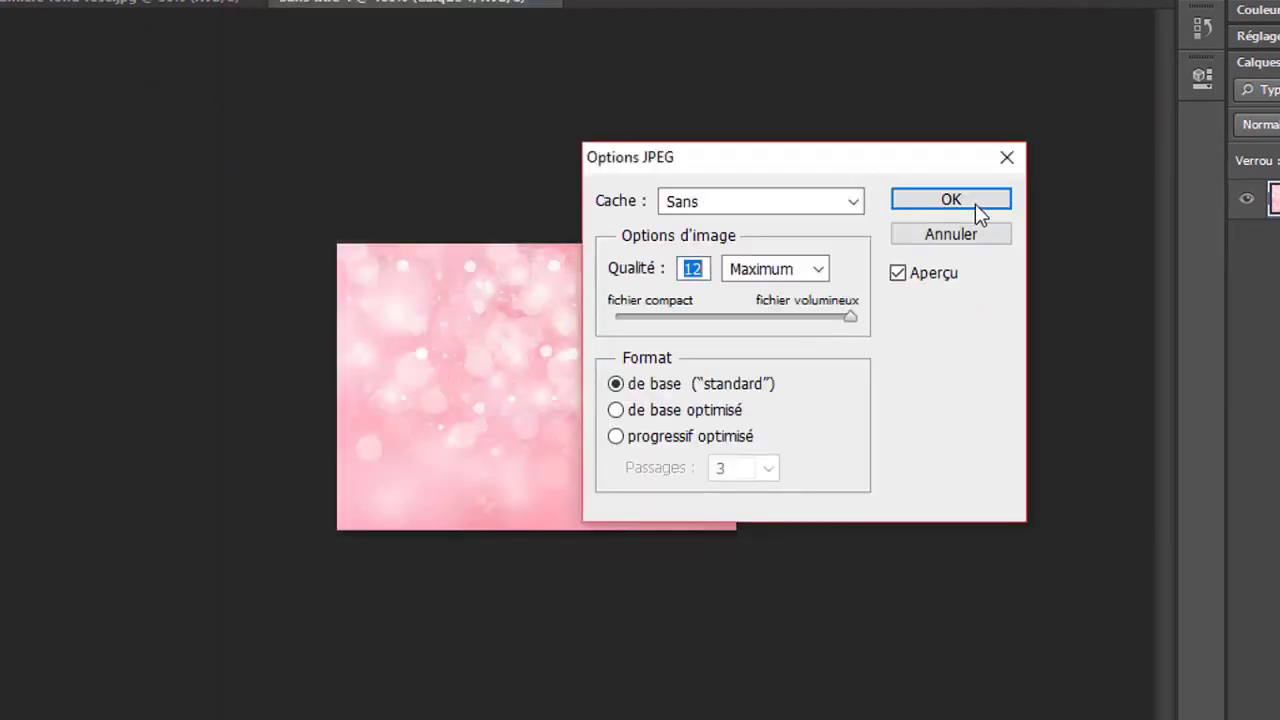
{"action": "left_click", "coordinate": [978, 199]}
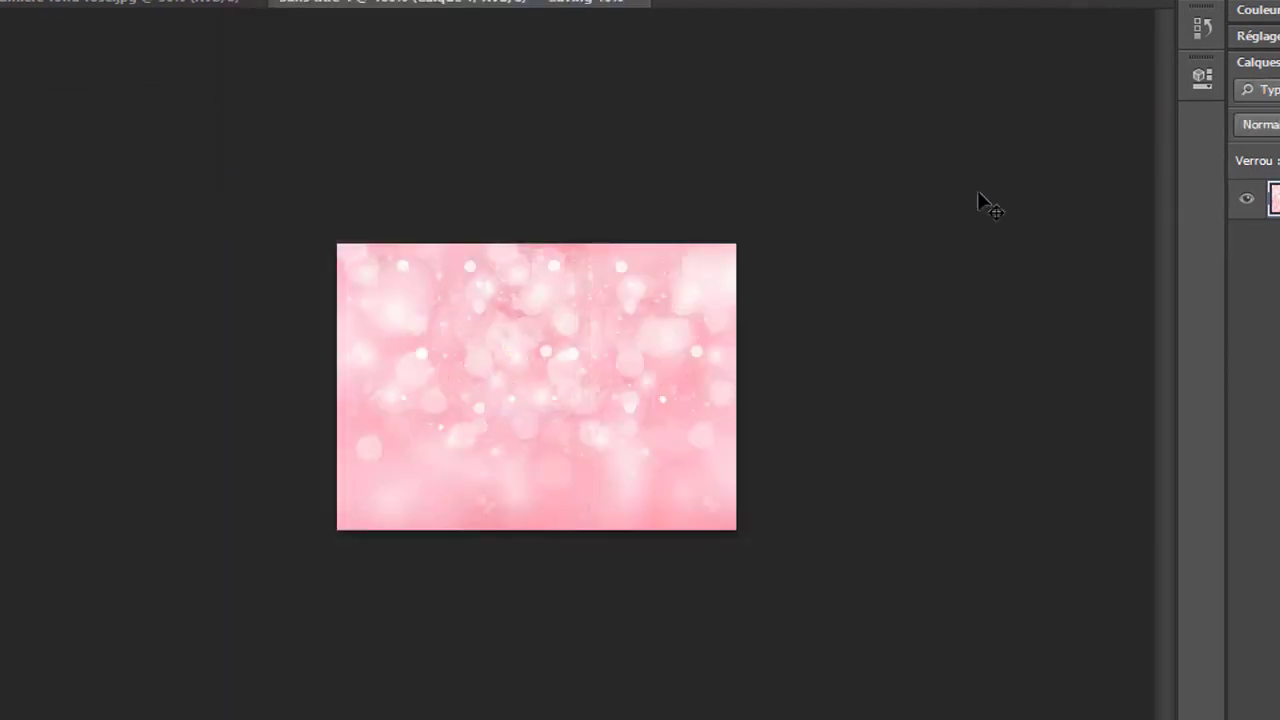